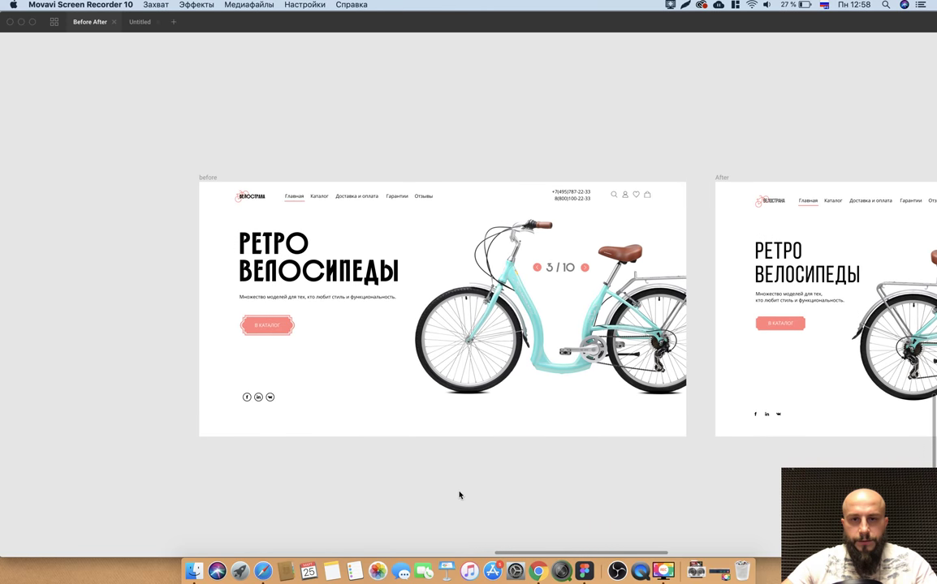
# - Pan and zoom across the Before and After banners to inspect the social-media icons
pyautogui.scroll(5, 447, 469)
pyautogui.scroll(-1, 447, 468)
pyautogui.scroll(2, 447, 468)
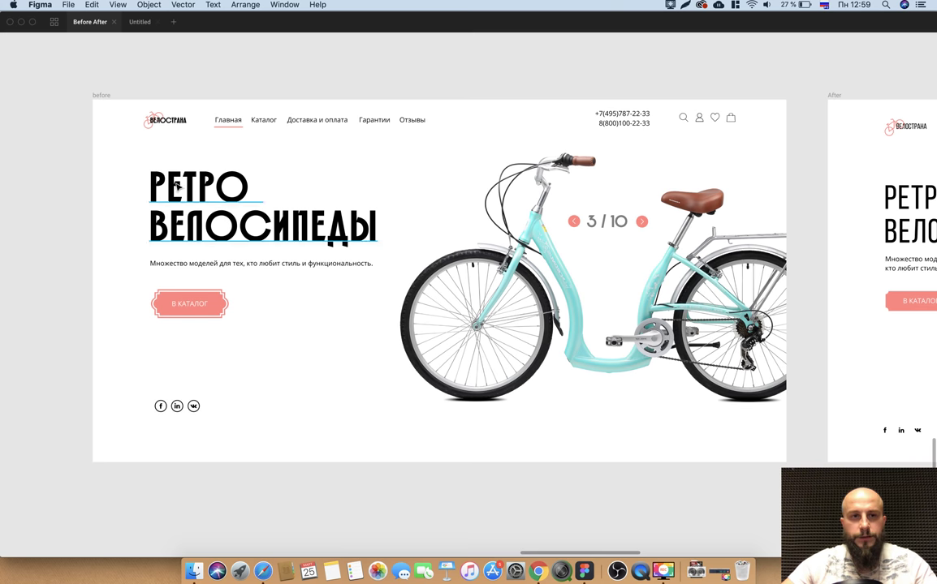
pyautogui.hscroll(2, 195, 422)
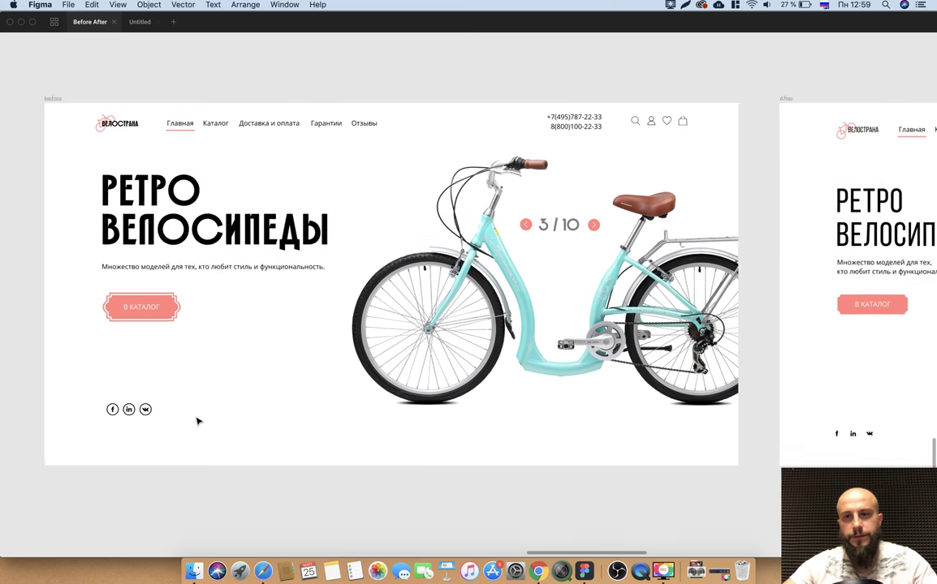
pyautogui.hscroll(15, 199, 420)
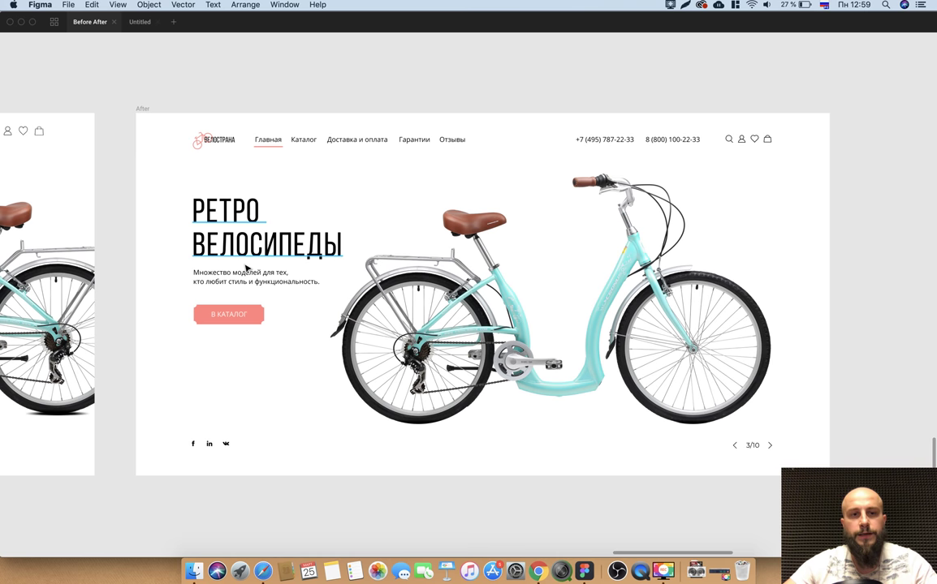
pyautogui.hscroll(1, 223, 241)
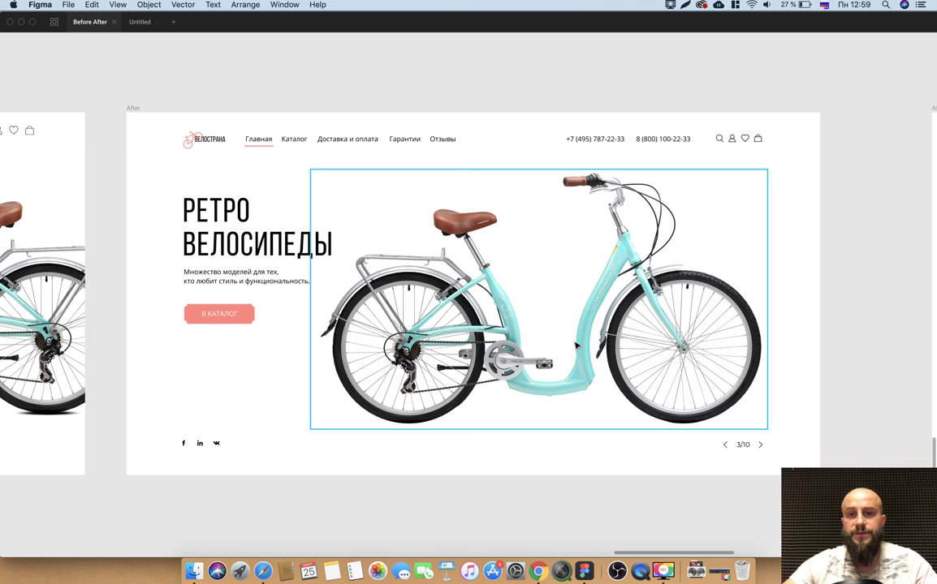
pyautogui.hscroll(10, 436, 445)
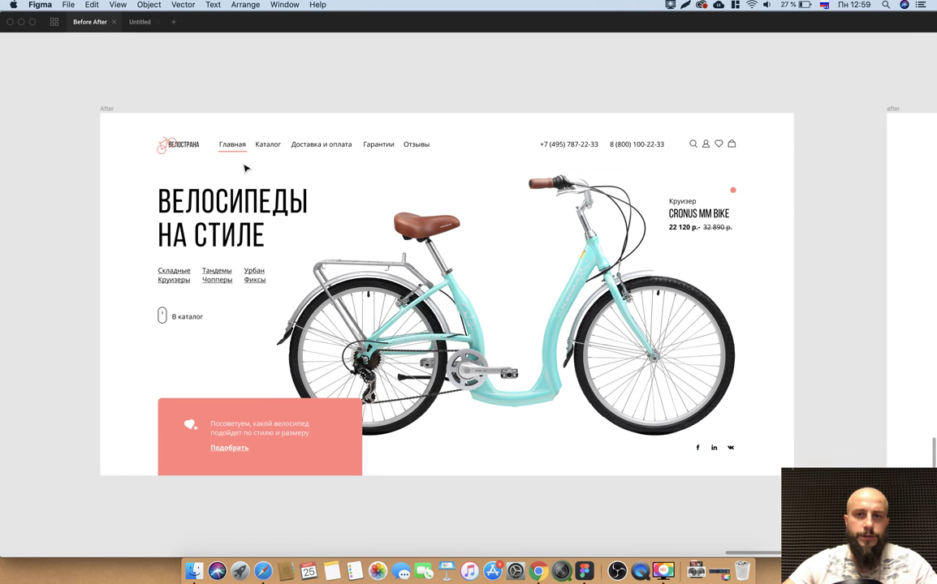
pyautogui.hscroll(5, 308, 414)
pyautogui.hscroll(5, 316, 426)
pyautogui.hscroll(5, 329, 439)
pyautogui.hscroll(-5, 330, 441)
pyautogui.hscroll(-5, 330, 440)
pyautogui.hscroll(-5, 330, 440)
pyautogui.scroll(3, 330, 441)
pyautogui.hscroll(-5, 329, 440)
pyautogui.hscroll(-5, 357, 459)
pyautogui.hscroll(1, 398, 478)
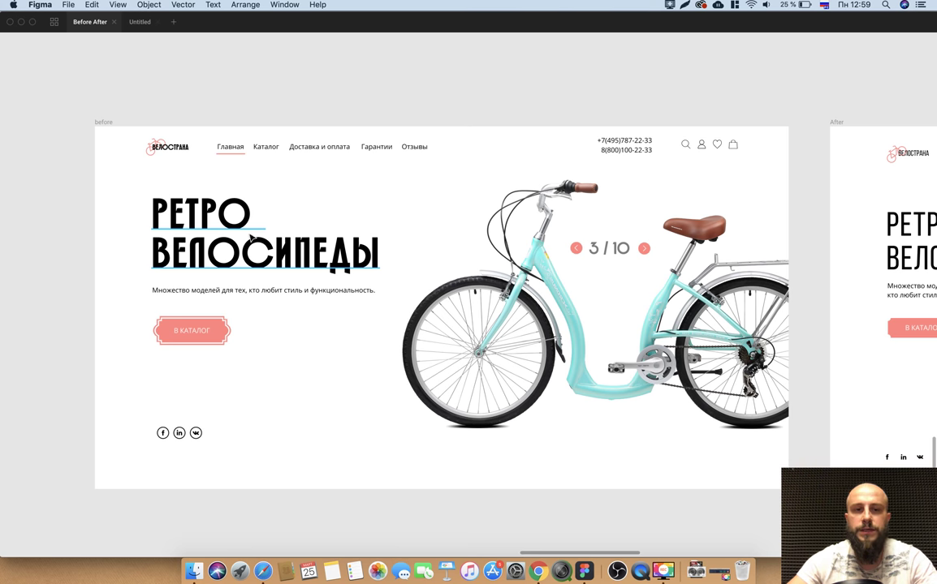
pyautogui.hscroll(2, 528, 328)
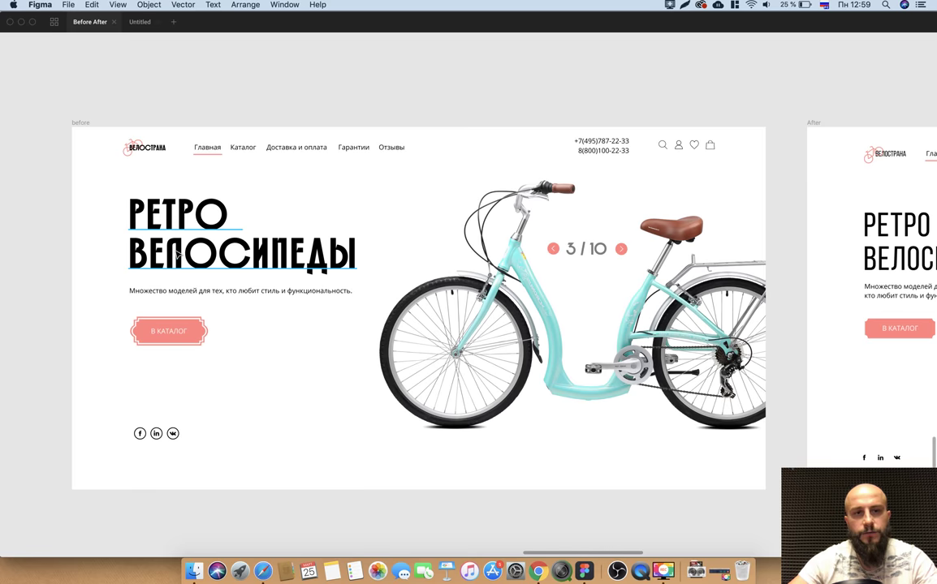
pyautogui.hscroll(5, 190, 240)
pyautogui.hscroll(4, 324, 260)
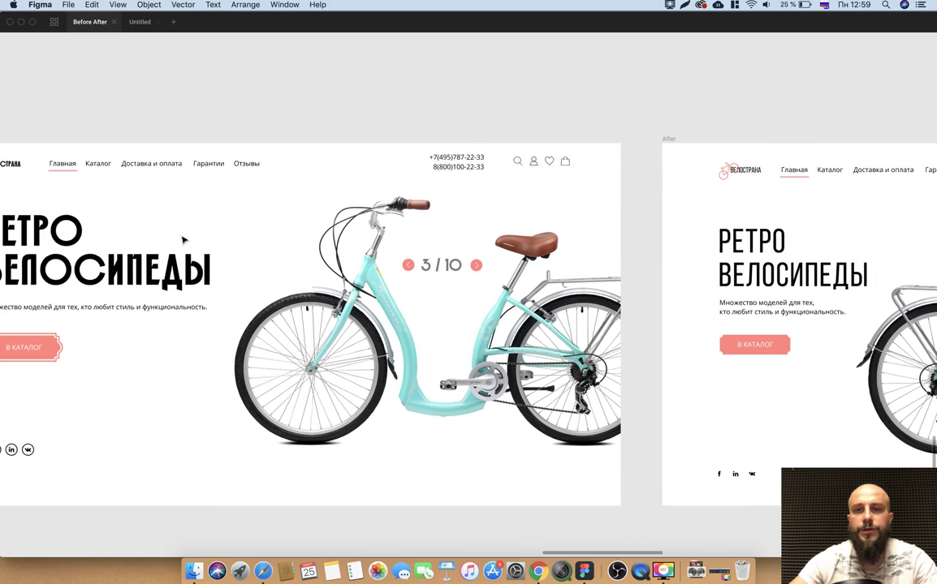
pyautogui.hscroll(10, 515, 278)
pyautogui.hscroll(9, 515, 278)
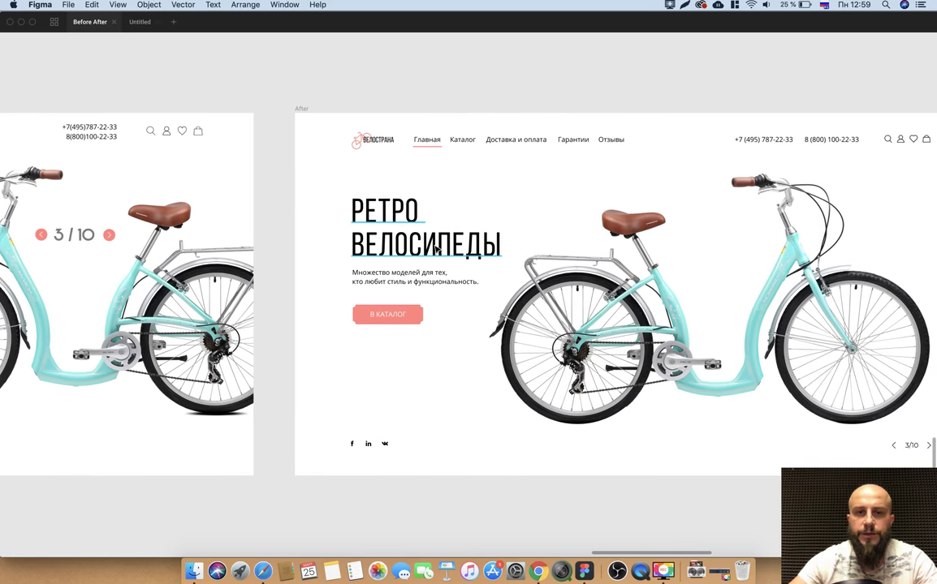
pyautogui.hscroll(7, 431, 249)
pyautogui.hscroll(1, 431, 248)
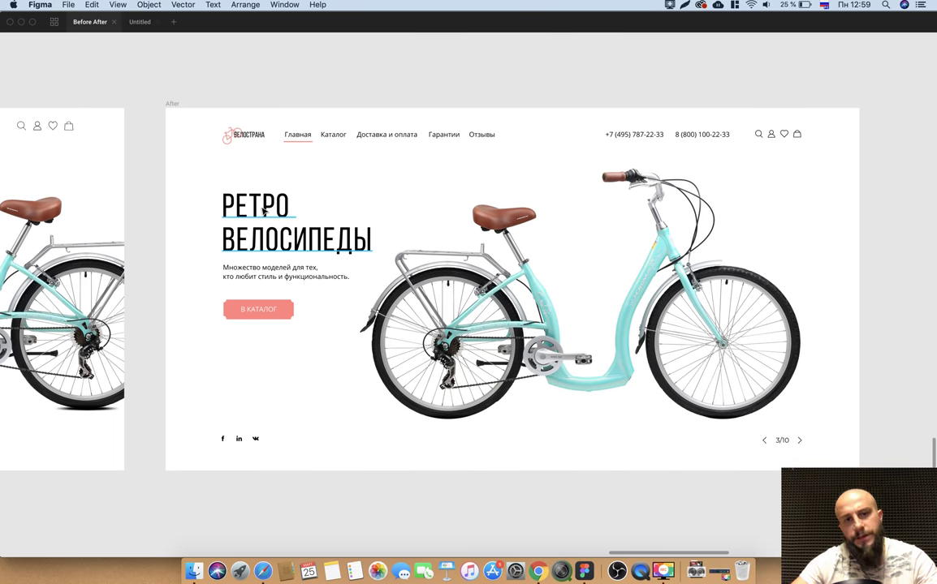
pyautogui.hscroll(2, 268, 228)
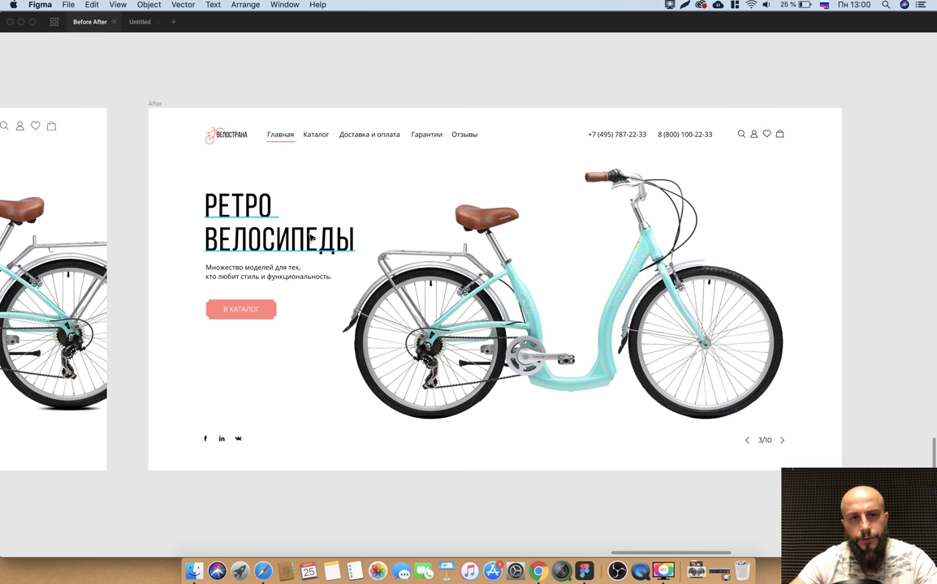
pyautogui.hscroll(3, 311, 237)
pyautogui.hscroll(1, 233, 213)
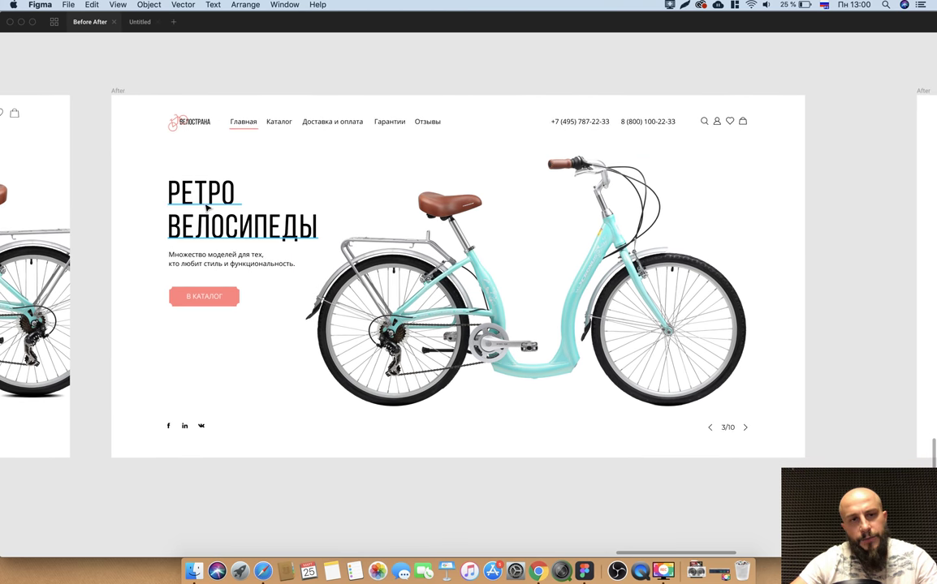
pyautogui.hscroll(-3, 211, 197)
pyautogui.scroll(-1, 211, 197)
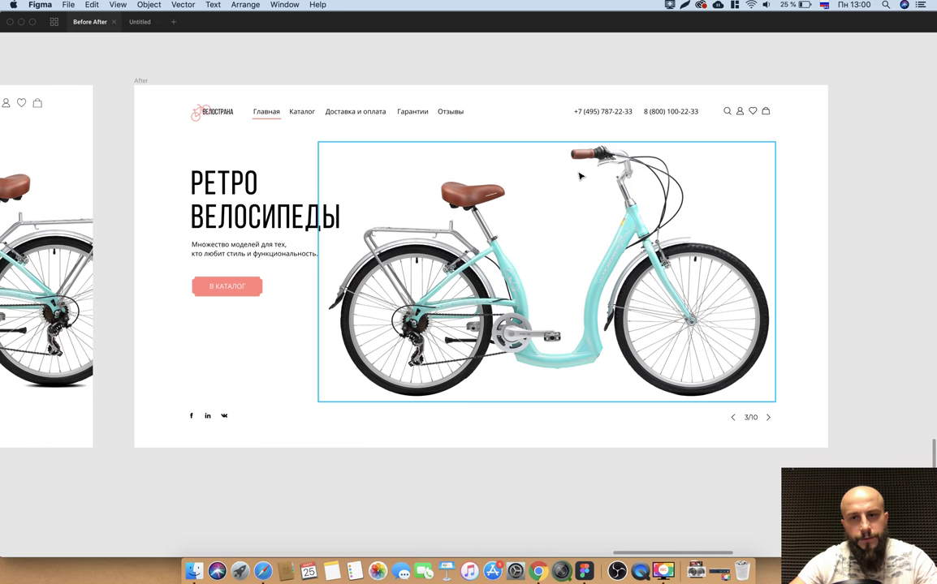
pyautogui.hscroll(-10, 685, 204)
pyautogui.hscroll(-8, 650, 214)
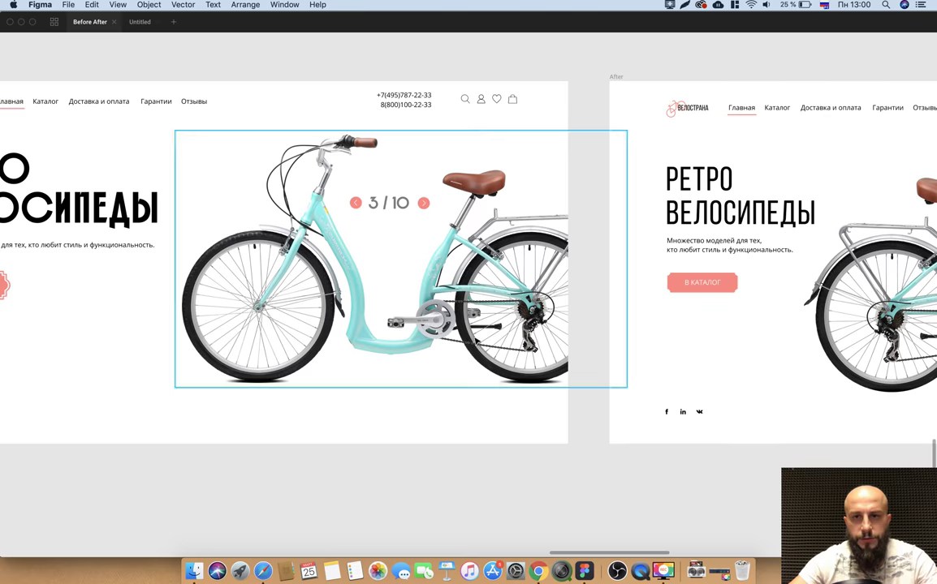
pyautogui.hscroll(2, 540, 293)
pyautogui.hscroll(10, 535, 276)
pyautogui.hscroll(2, 507, 164)
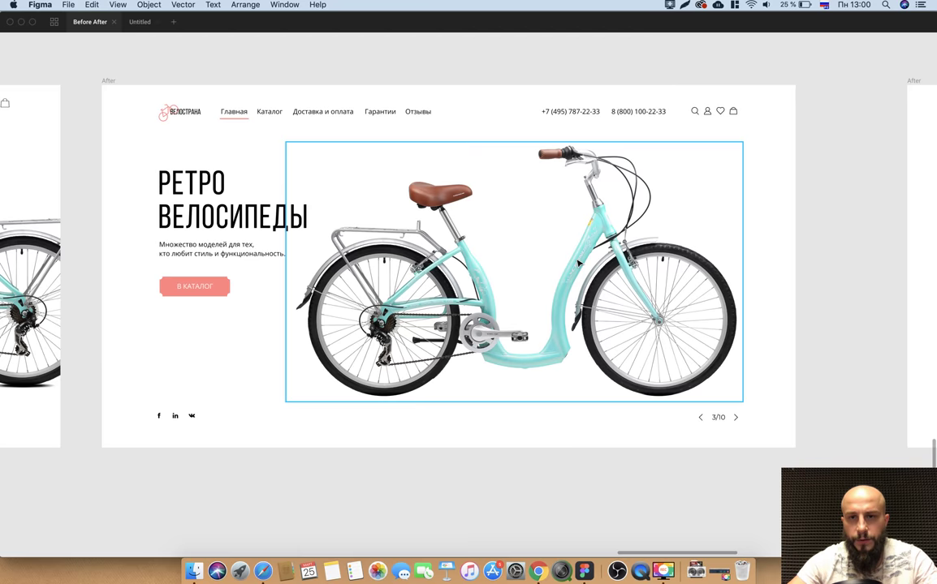
pyautogui.scroll(3, 576, 268)
pyautogui.scroll(2, 572, 280)
pyautogui.scroll(2, 564, 297)
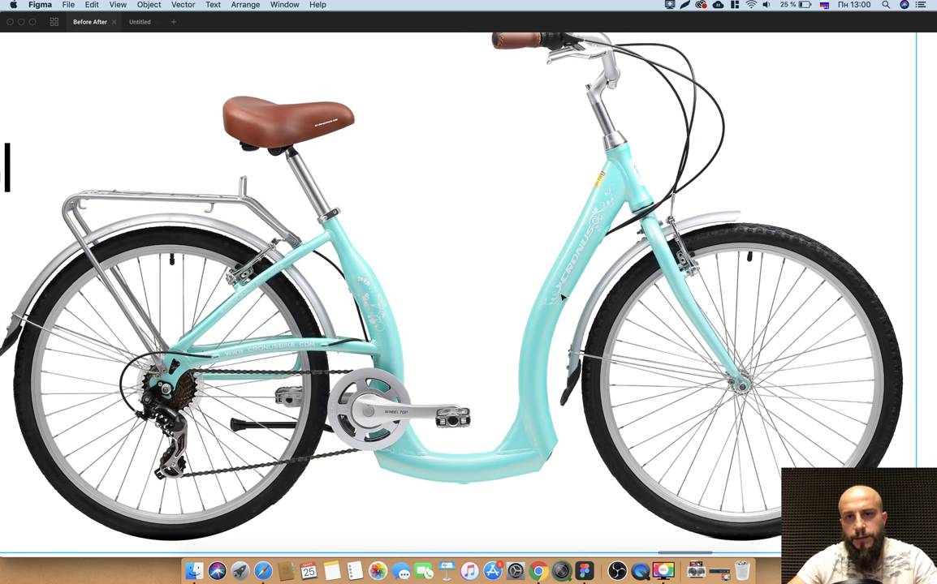
pyautogui.scroll(-2, 562, 299)
pyautogui.scroll(-3, 568, 267)
pyautogui.hscroll(-5, 494, 274)
pyautogui.hscroll(-1, 363, 258)
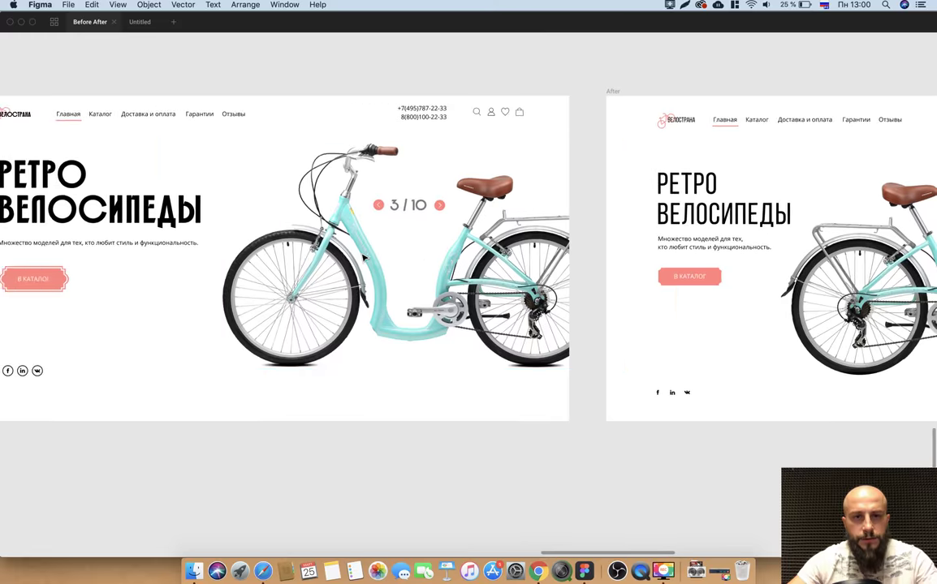
pyautogui.scroll(1, 364, 258)
pyautogui.scroll(4, 361, 244)
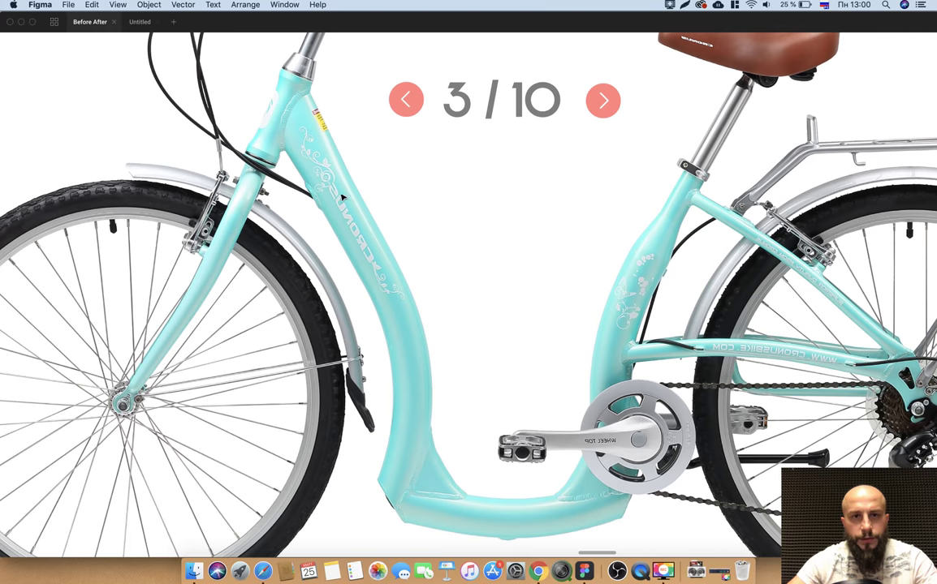
pyautogui.scroll(-3, 361, 235)
pyautogui.scroll(-2, 377, 272)
pyautogui.hscroll(2, 381, 277)
pyautogui.hscroll(3, 527, 301)
pyautogui.hscroll(3, 649, 317)
pyautogui.hscroll(3, 675, 322)
pyautogui.hscroll(2, 650, 309)
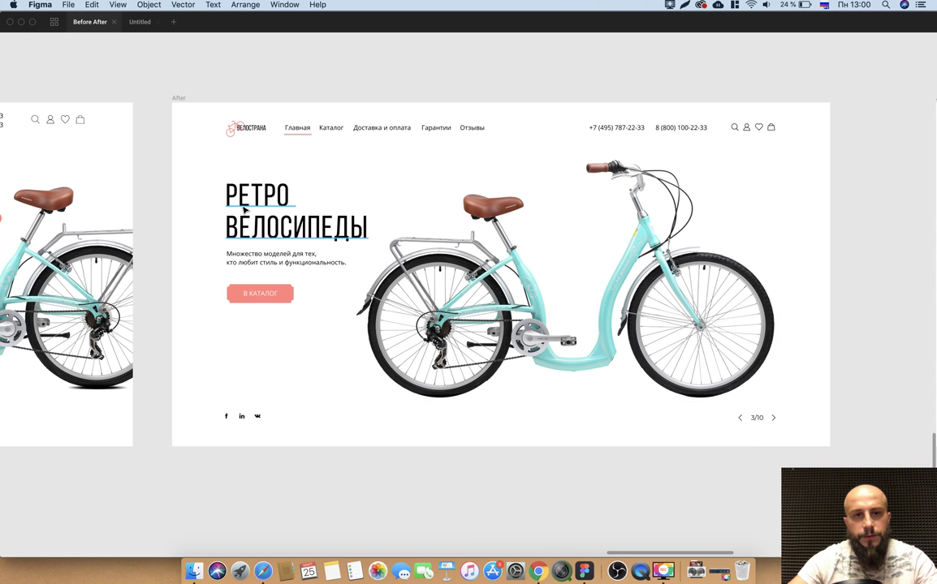
pyautogui.hscroll(-5, 241, 209)
pyautogui.hscroll(-8, 291, 276)
pyautogui.hscroll(1, 487, 464)
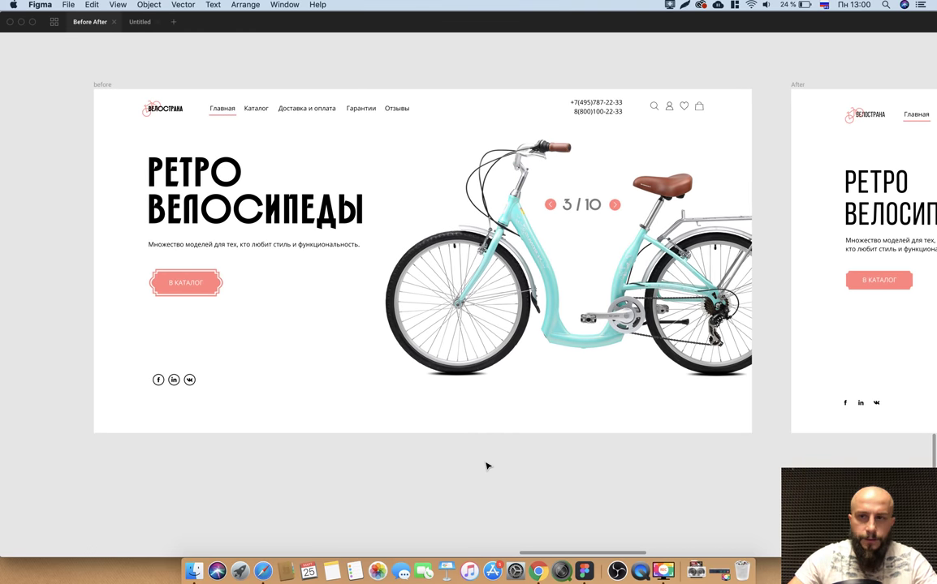
pyautogui.scroll(1, 487, 466)
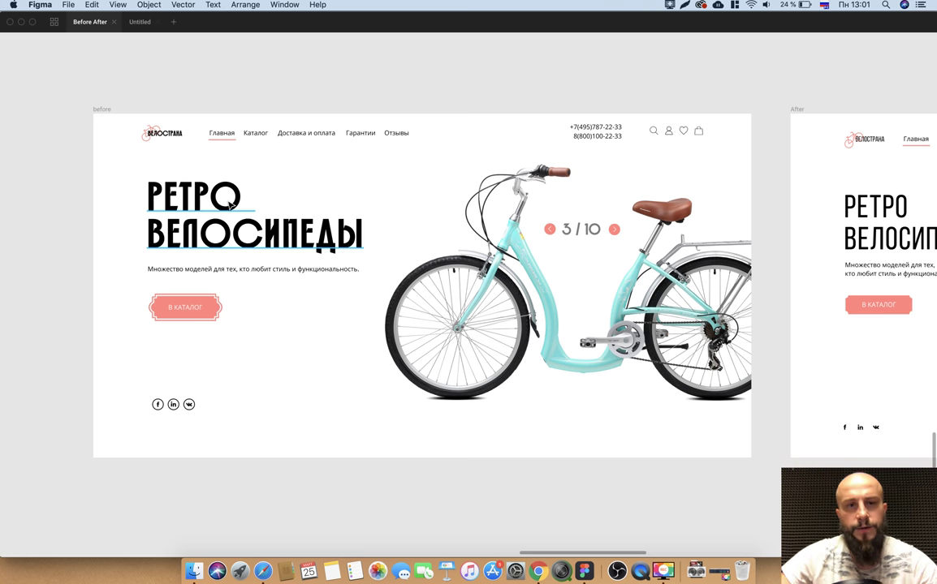
pyautogui.hscroll(1, 231, 205)
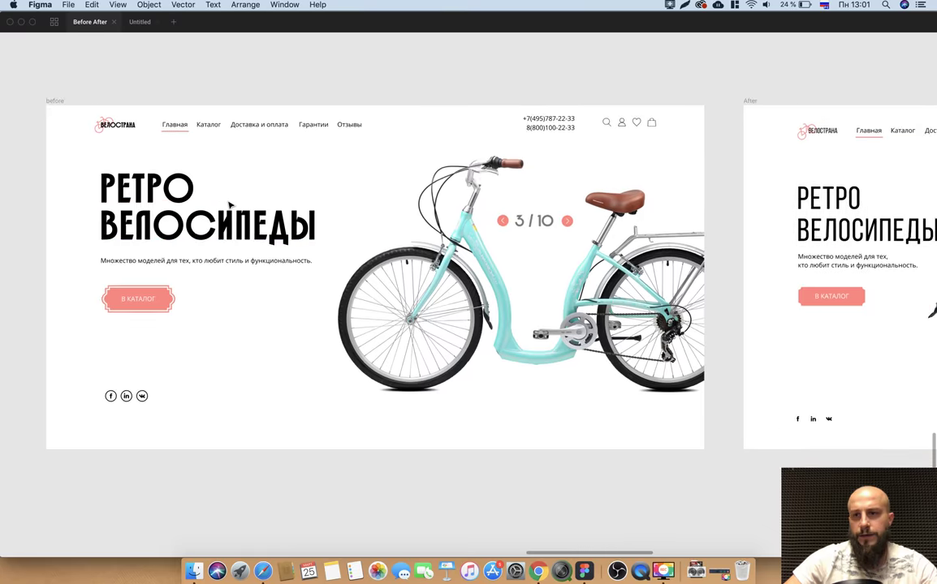
pyautogui.hscroll(1, 231, 205)
pyautogui.hscroll(5, 231, 205)
pyautogui.hscroll(4, 231, 205)
pyautogui.hscroll(3, 230, 205)
pyautogui.scroll(-1, 230, 205)
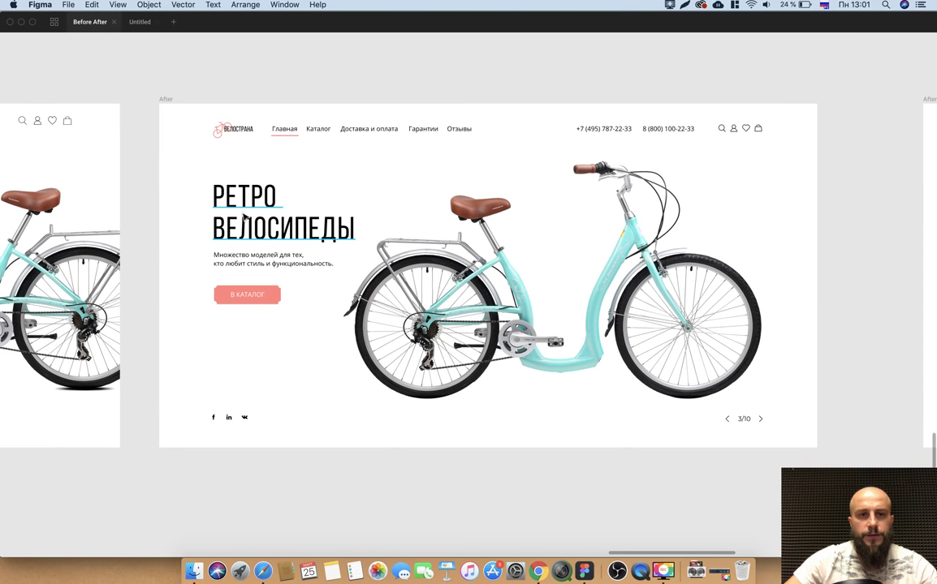
pyautogui.hscroll(2, 244, 221)
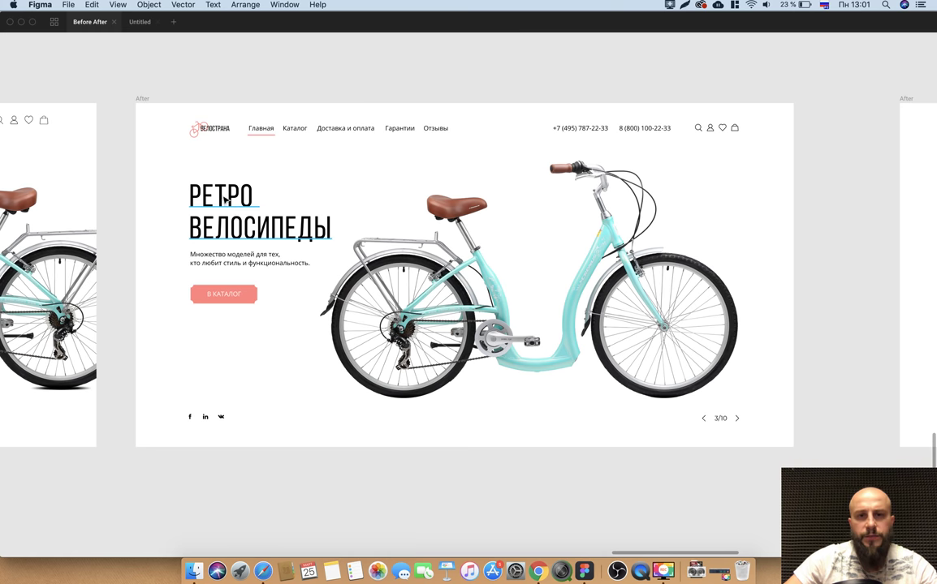
pyautogui.hscroll(1, 218, 224)
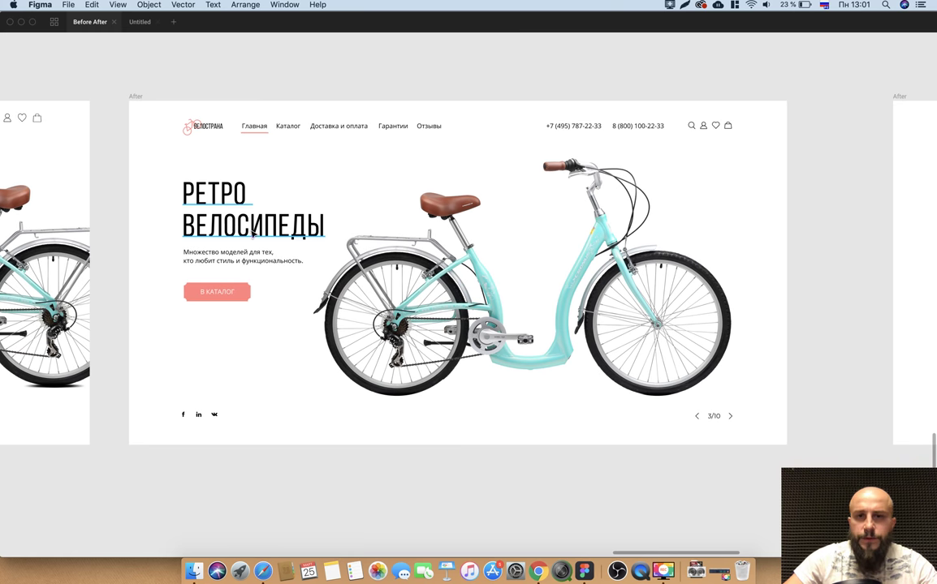
pyautogui.scroll(1, 252, 230)
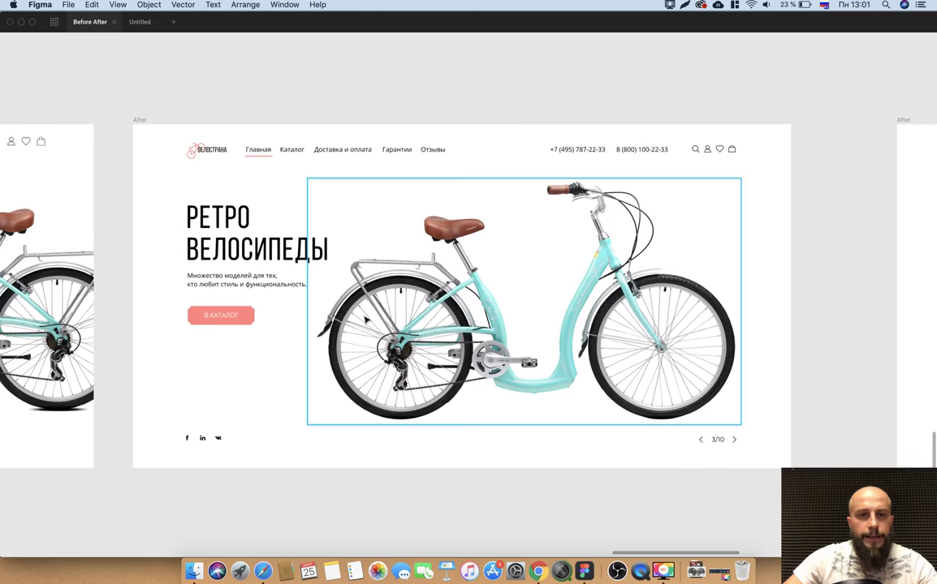
pyautogui.hscroll(-5, 378, 459)
pyautogui.hscroll(-10, 382, 464)
pyautogui.hscroll(-1, 383, 463)
pyautogui.hscroll(-1, 382, 464)
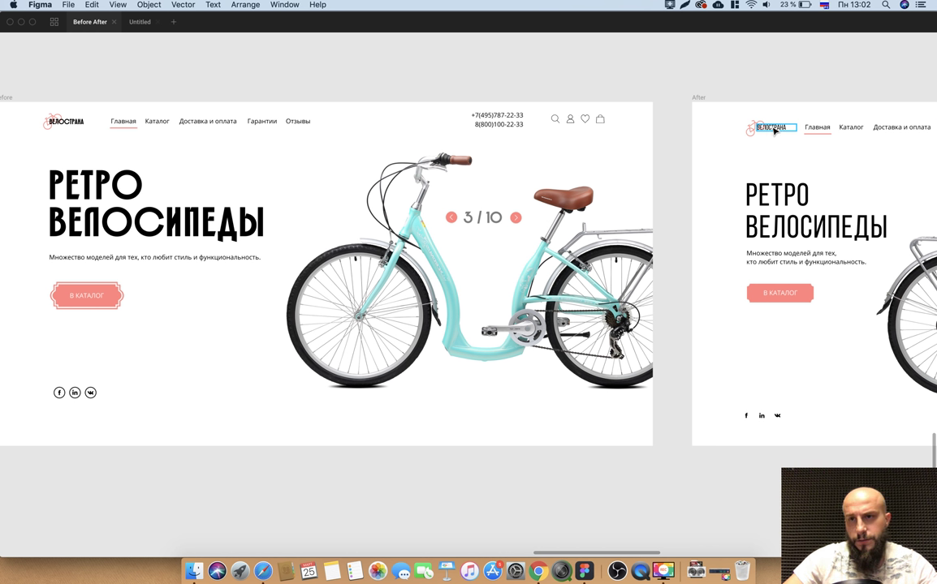
pyautogui.scroll(-2, 487, 267)
pyautogui.scroll(2, 366, 491)
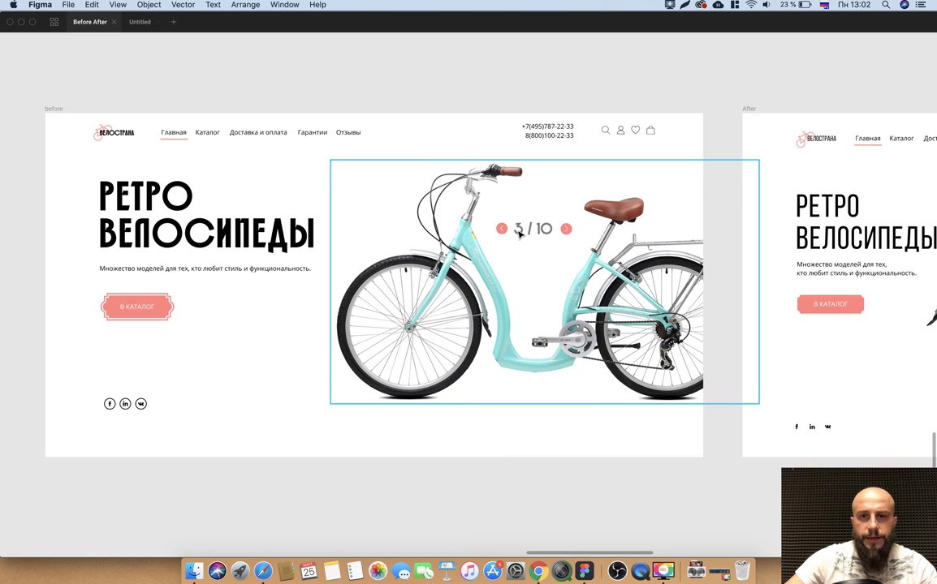
pyautogui.hscroll(1, 520, 233)
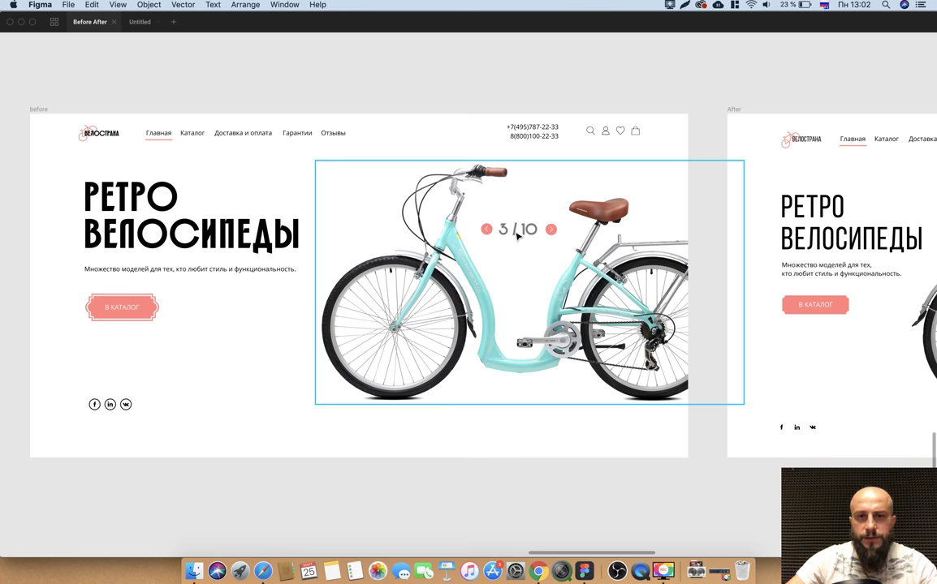
pyautogui.hscroll(2, 517, 237)
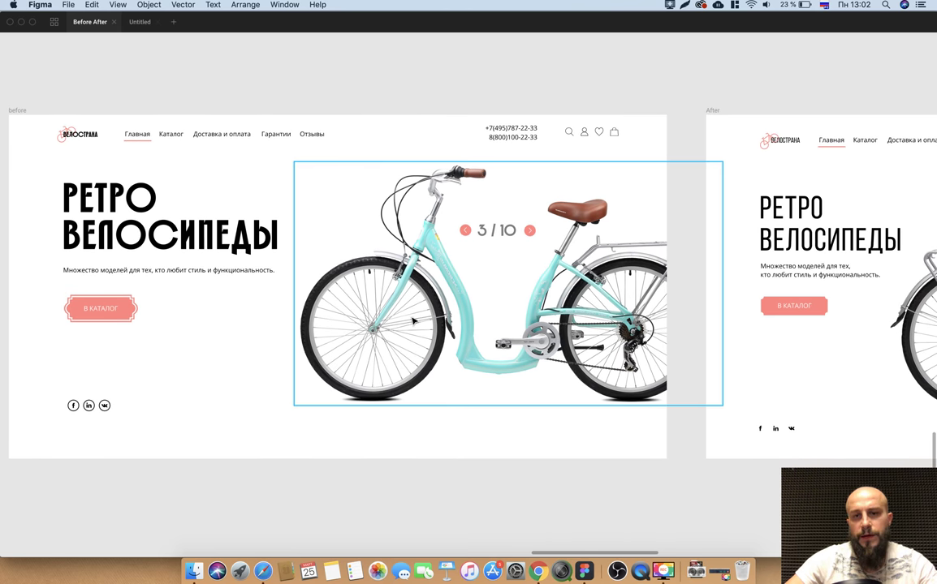
pyautogui.hscroll(8, 560, 243)
pyautogui.hscroll(5, 560, 242)
pyautogui.hscroll(1, 560, 243)
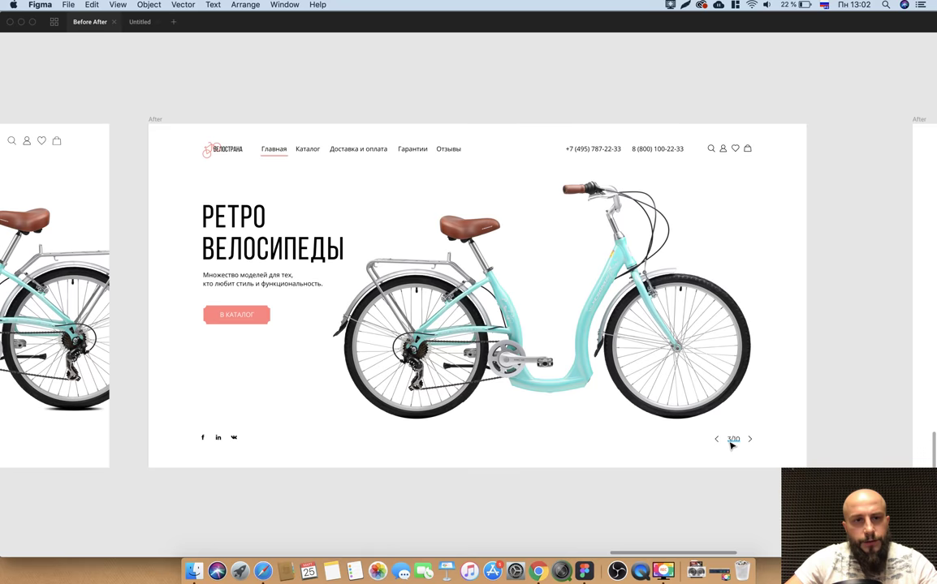
pyautogui.hscroll(-5, 730, 445)
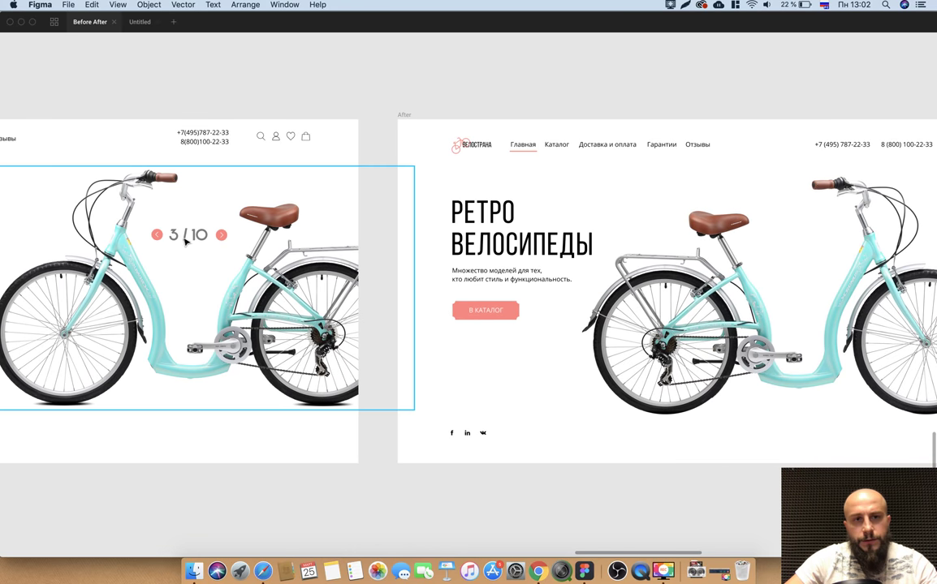
pyautogui.hscroll(5, 510, 286)
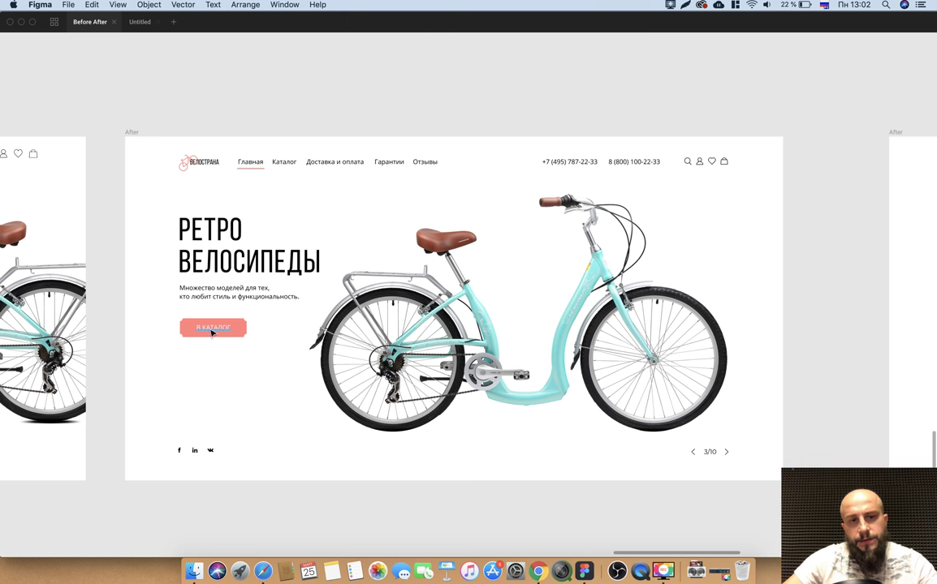
pyautogui.hscroll(2, 206, 408)
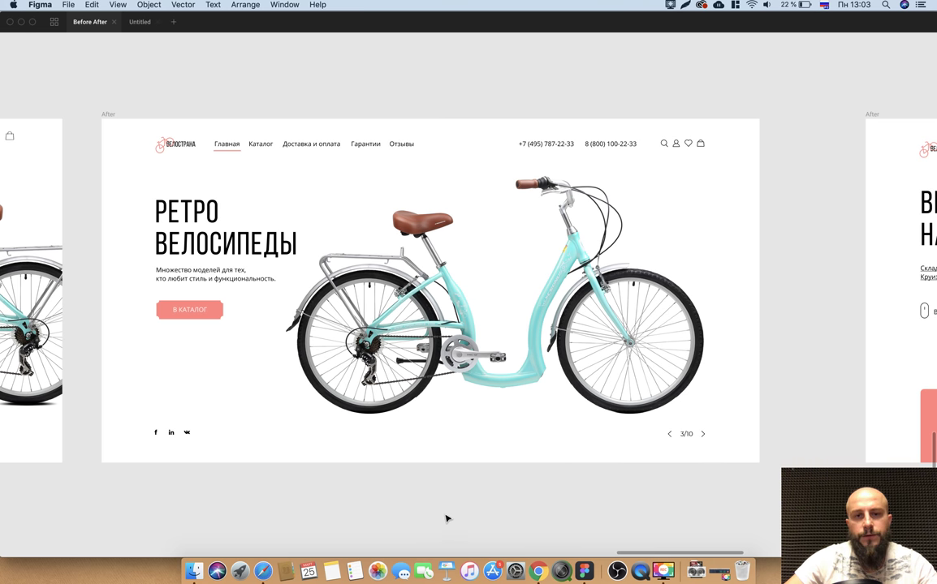
pyautogui.scroll(1, 604, 477)
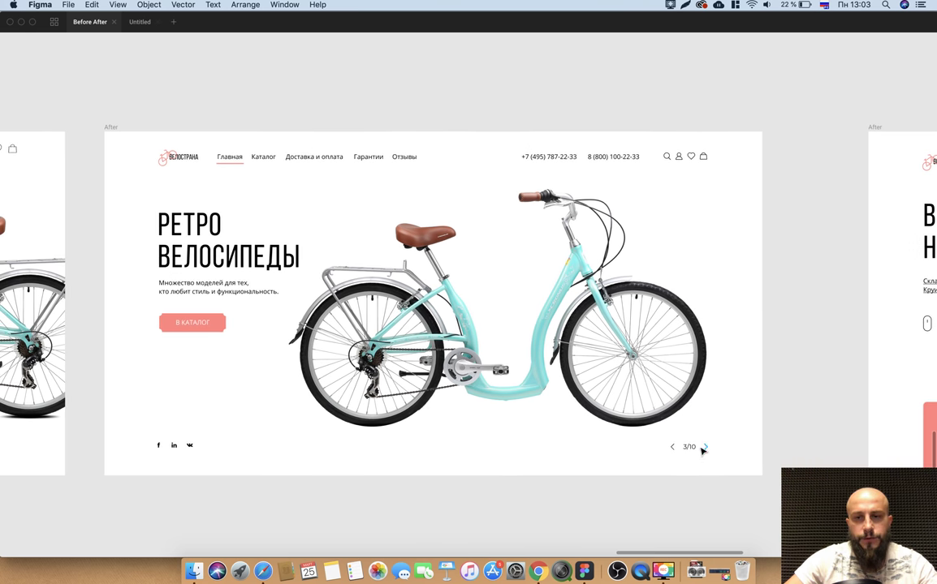
pyautogui.scroll(-2, 499, 480)
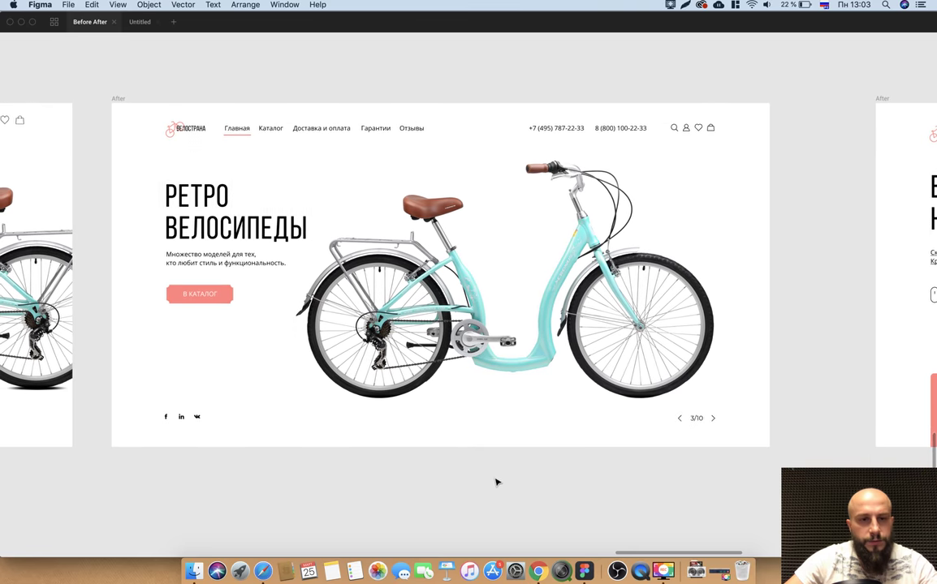
pyautogui.hscroll(-1, 487, 478)
pyautogui.hscroll(-5, 297, 420)
pyautogui.hscroll(-2, 308, 419)
pyautogui.hscroll(-4, 308, 419)
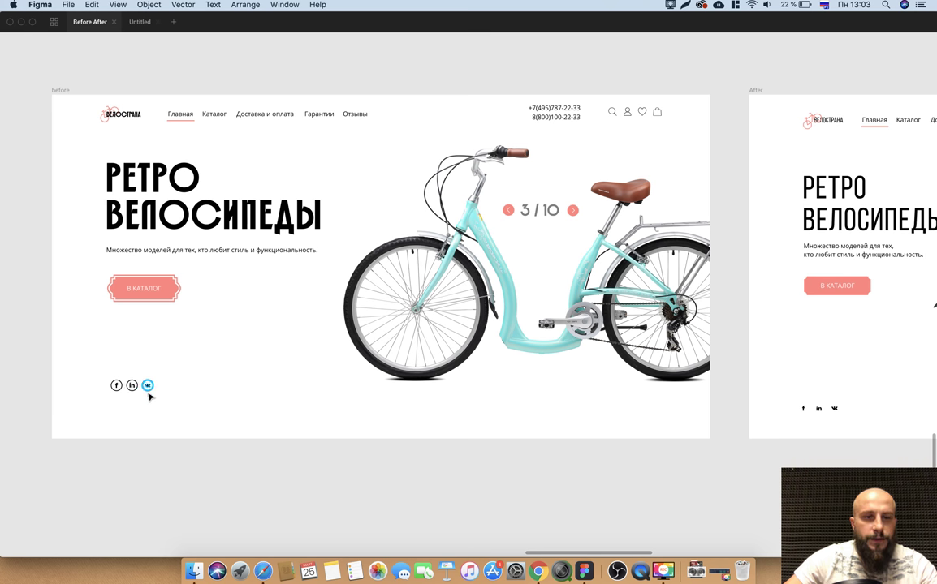
# - Select the VK social icon in the After frame, then bring the Before banner into view
pyautogui.hscroll(5, 508, 443)
pyautogui.scroll(3, 397, 434)
pyautogui.scroll(2, 404, 417)
pyautogui.click(401, 406)
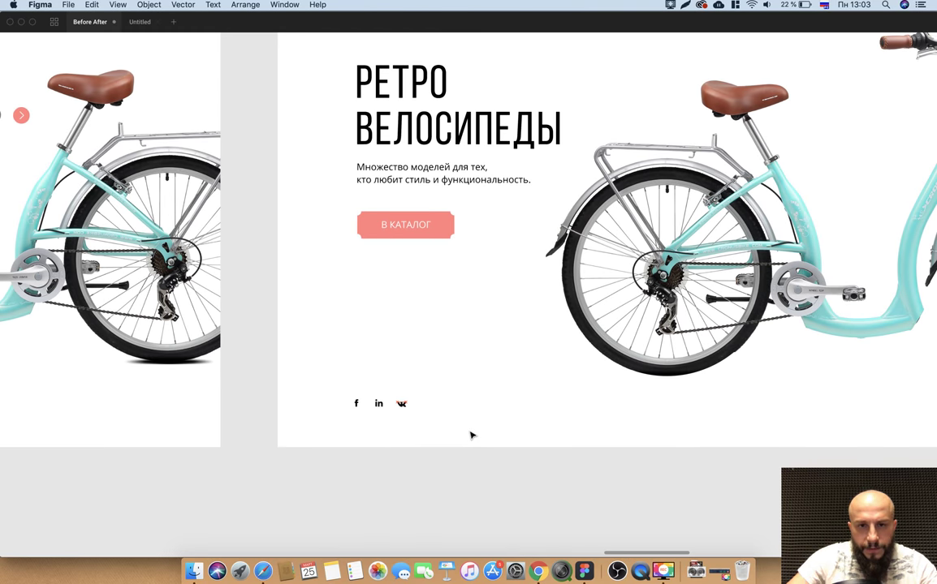
pyautogui.scroll(-3, 460, 484)
pyautogui.hscroll(-1, 470, 489)
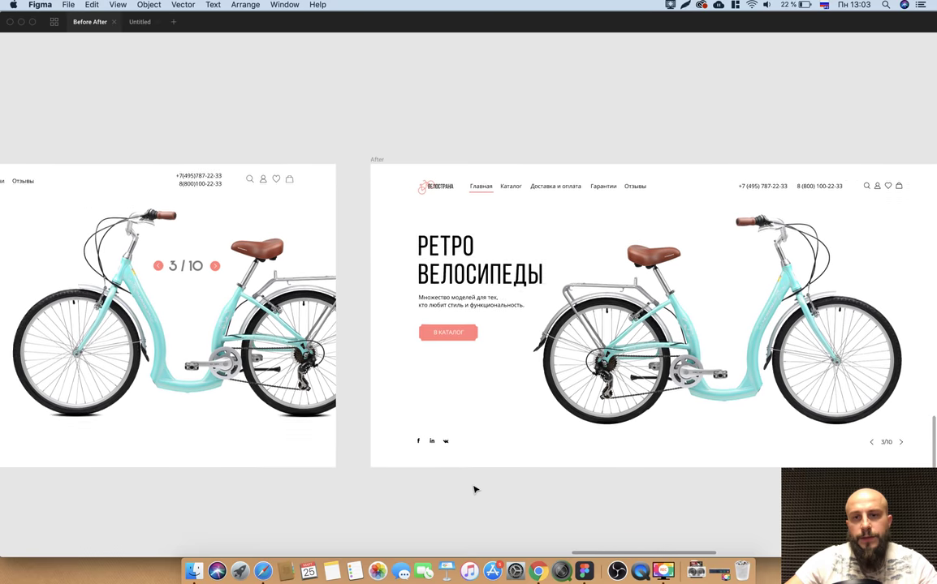
pyautogui.hscroll(-5, 442, 470)
pyautogui.hscroll(-5, 434, 460)
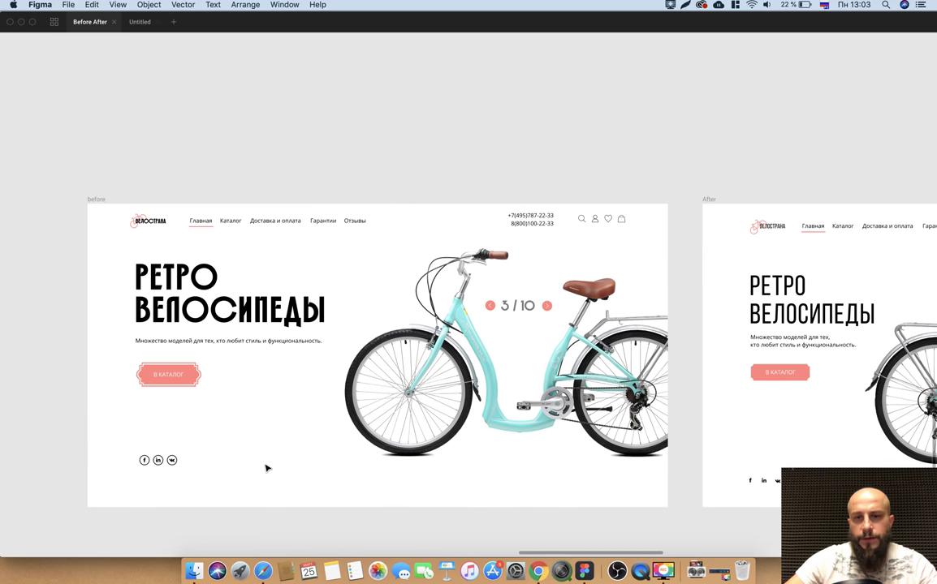
pyautogui.hscroll(3, 391, 468)
pyautogui.hscroll(2, 455, 495)
pyautogui.hscroll(3, 497, 517)
pyautogui.scroll(-1, 495, 516)
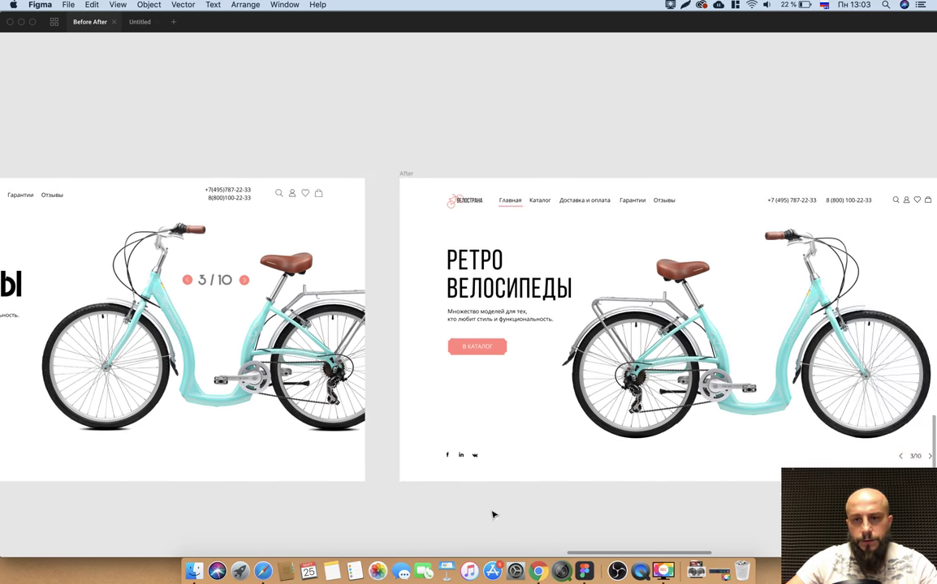
# - Move the transparent 383×72 layer beneath the bike's pedals, then show the Before frame
pyautogui.hscroll(1, 493, 515)
pyautogui.hscroll(-3, 487, 510)
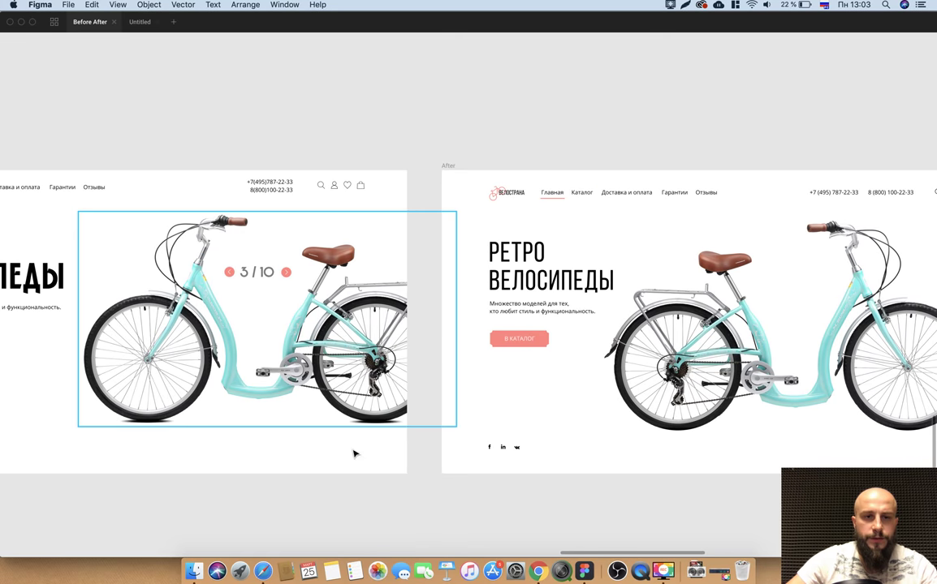
pyautogui.hscroll(-3, 325, 422)
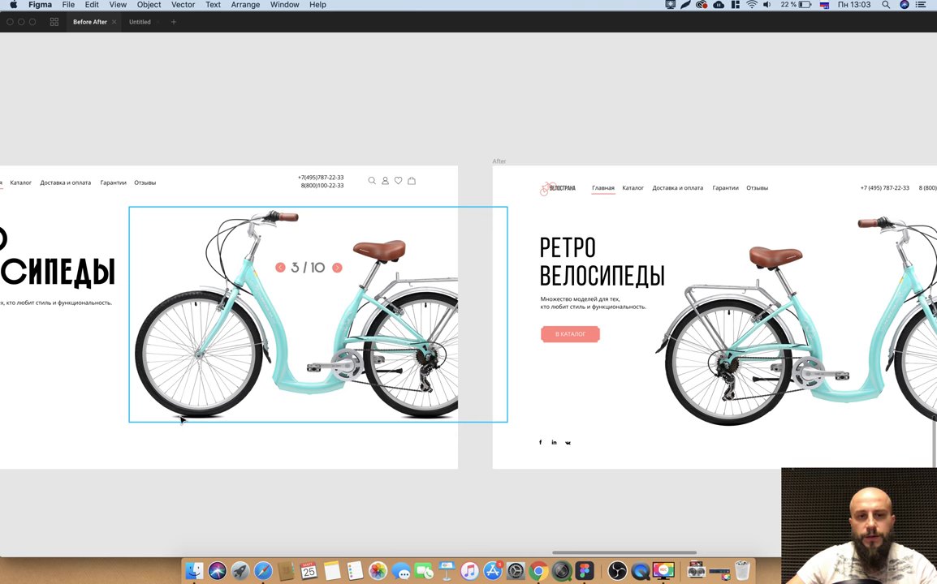
pyautogui.hscroll(5, 649, 510)
pyautogui.hscroll(1, 593, 479)
pyautogui.moveTo(540, 454); pyautogui.dragTo(548, 456)
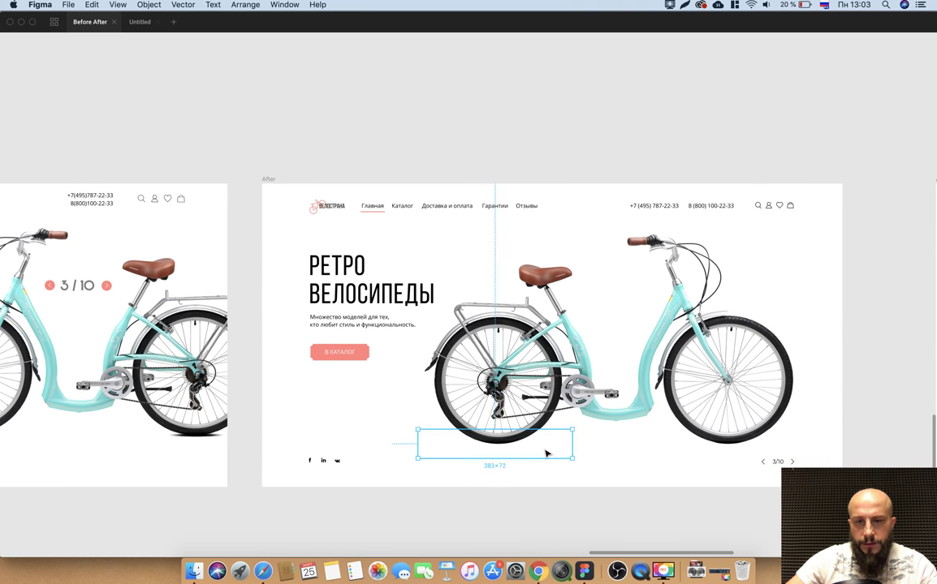
pyautogui.moveTo(548, 456); pyautogui.dragTo(545, 453)
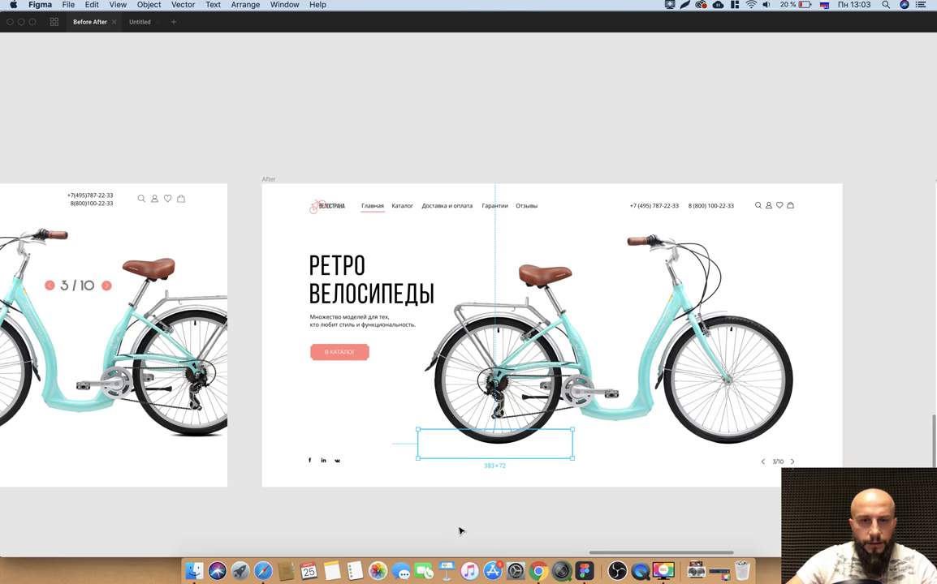
pyautogui.hscroll(-5, 457, 511)
pyautogui.hscroll(-5, 442, 390)
pyautogui.scroll(2, 442, 390)
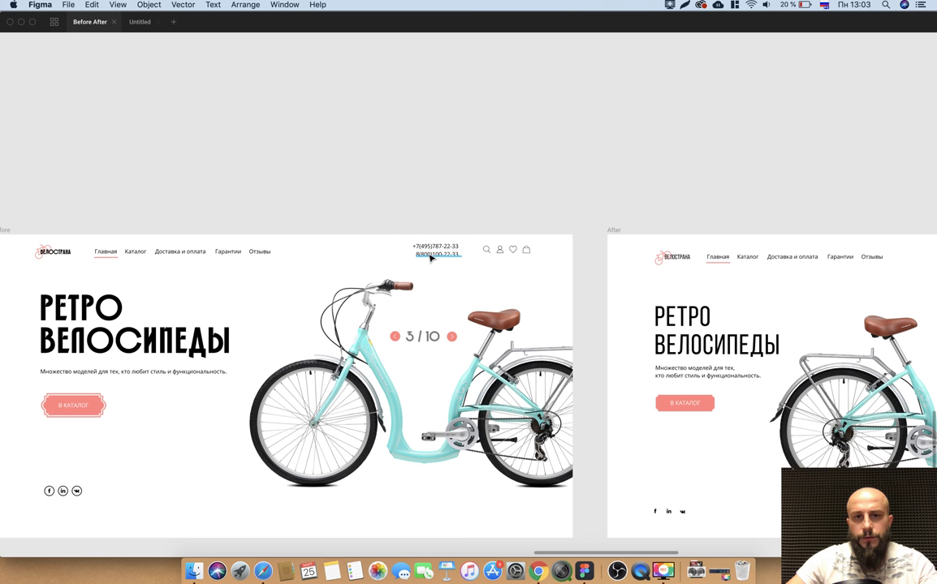
pyautogui.scroll(3, 430, 256)
pyautogui.hscroll(5, 438, 258)
pyautogui.hscroll(3, 445, 260)
pyautogui.hscroll(5, 550, 272)
pyautogui.hscroll(4, 750, 274)
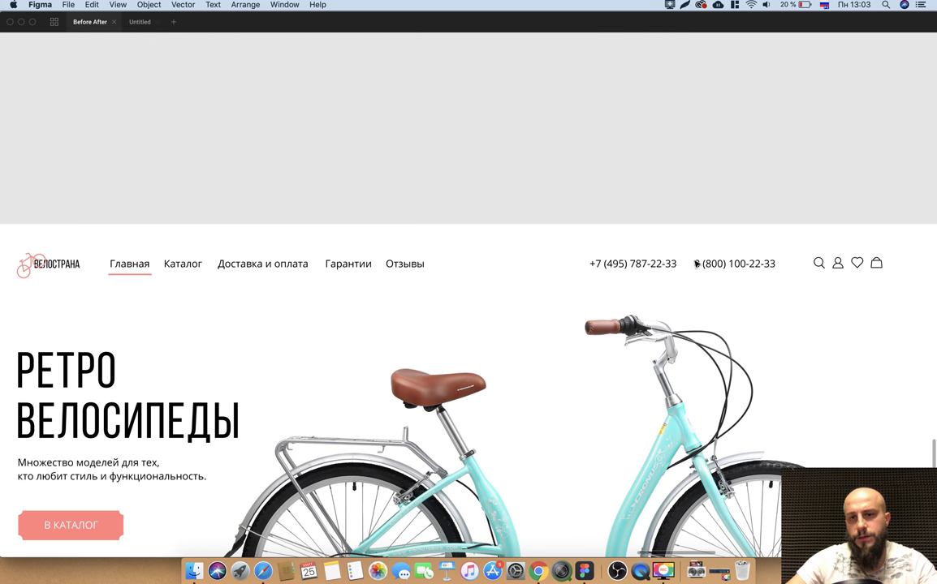
pyautogui.hscroll(-2, 682, 272)
pyautogui.hscroll(-5, 648, 276)
pyautogui.hscroll(-3, 648, 280)
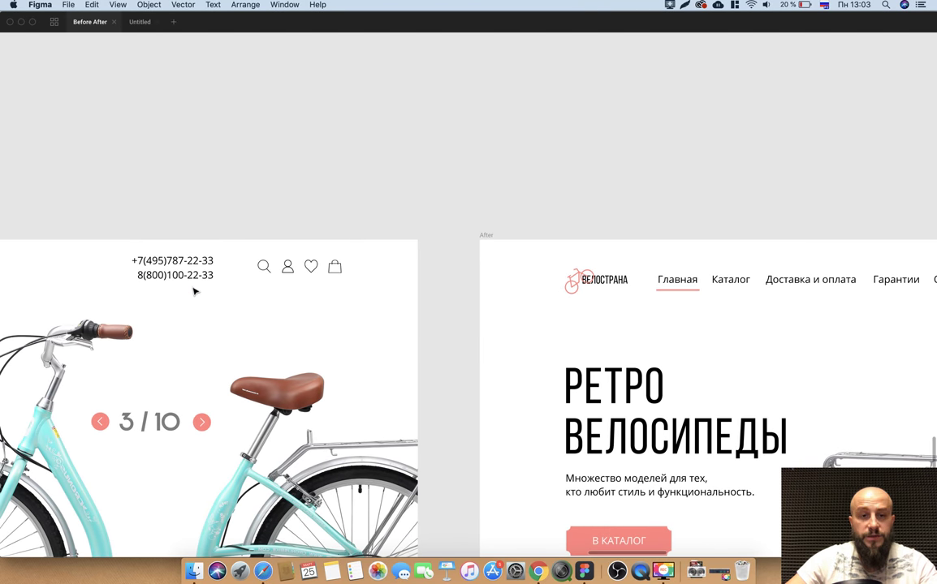
pyautogui.scroll(5, 295, 273)
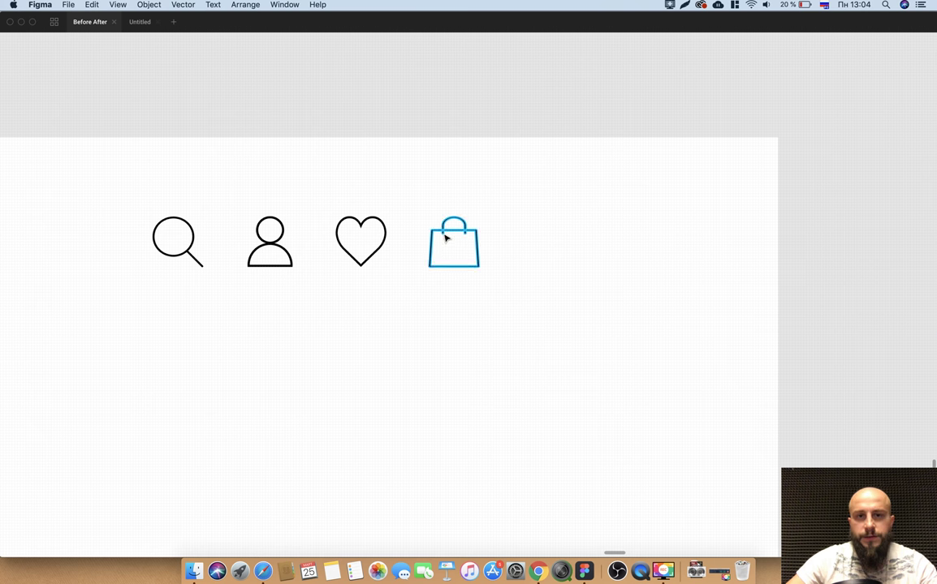
pyautogui.scroll(-3, 403, 274)
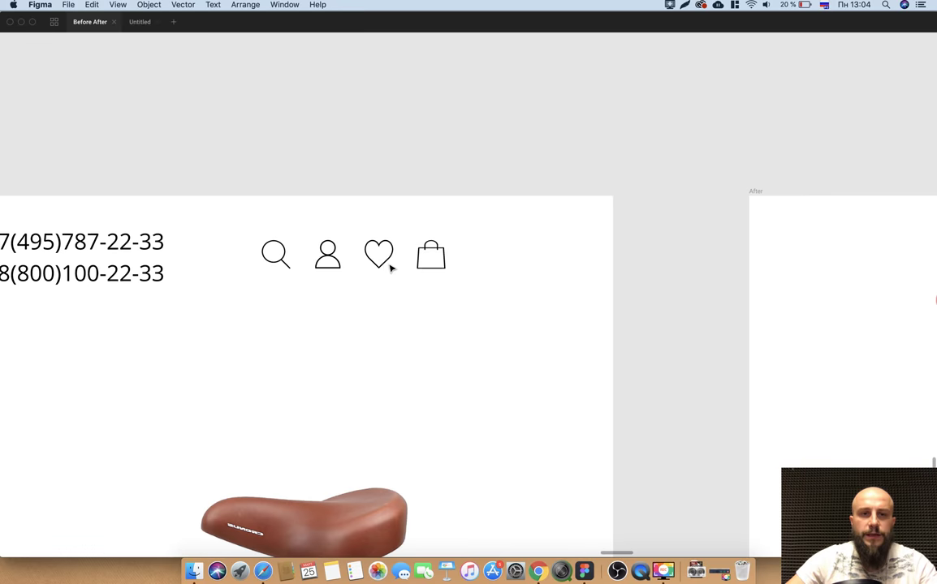
pyautogui.hscroll(2, 398, 264)
pyautogui.hscroll(5, 393, 265)
pyautogui.scroll(3, 396, 265)
pyautogui.scroll(2, 399, 267)
pyautogui.hscroll(5, 400, 266)
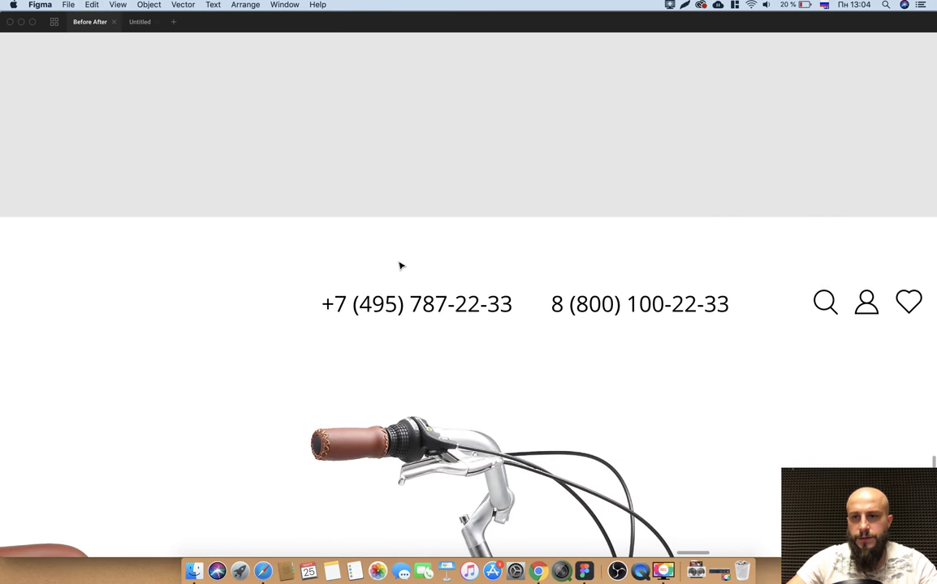
pyautogui.hscroll(5, 399, 265)
pyautogui.scroll(3, 650, 357)
pyautogui.scroll(2, 629, 349)
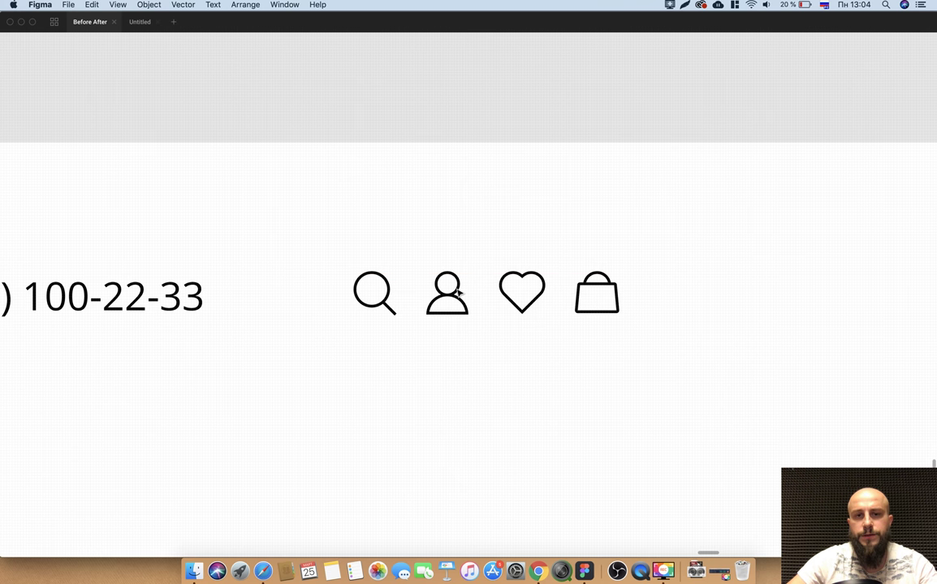
pyautogui.scroll(-5, 476, 345)
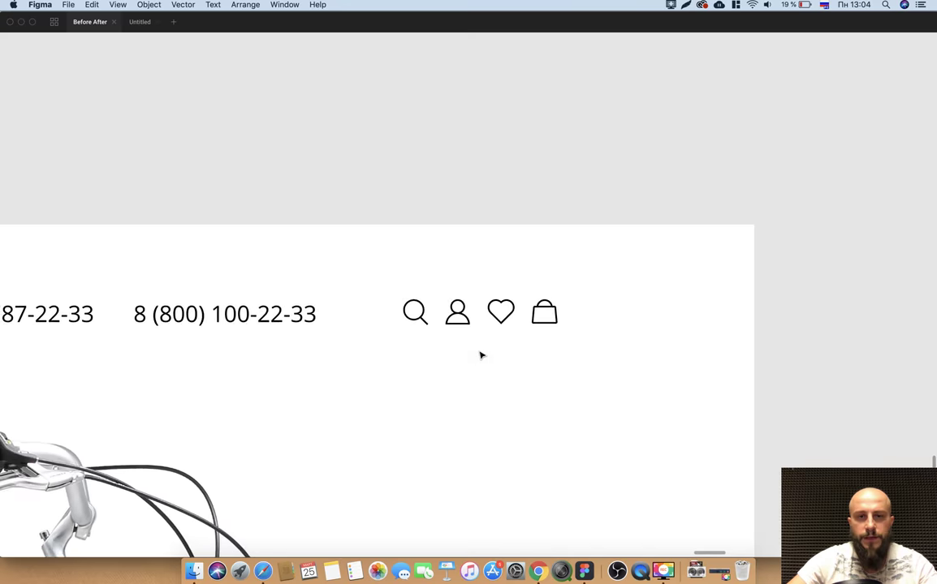
pyautogui.scroll(6, 479, 354)
pyautogui.hscroll(-3, 478, 355)
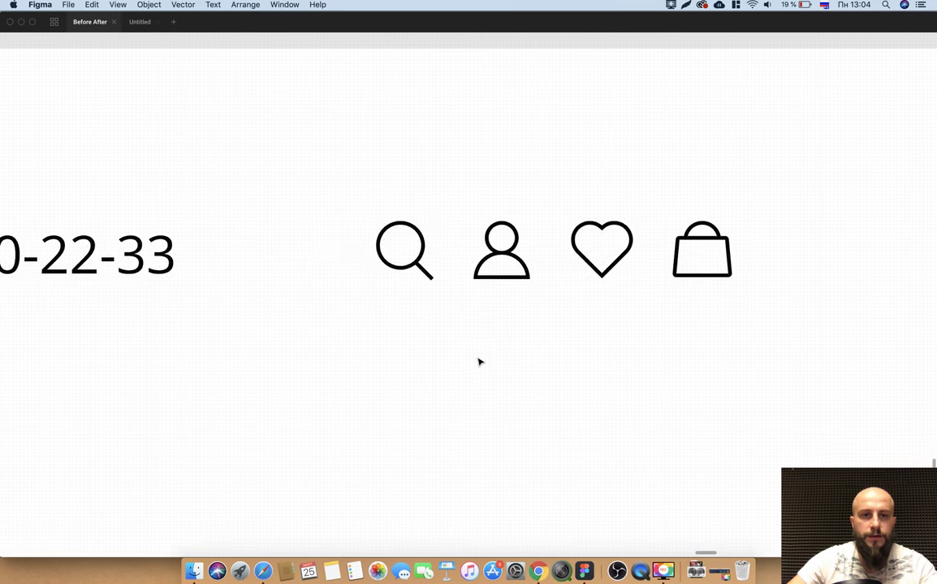
pyautogui.scroll(-2, 479, 362)
pyautogui.scroll(-2, 471, 381)
pyautogui.hscroll(-10, 414, 381)
pyautogui.scroll(-5, 393, 398)
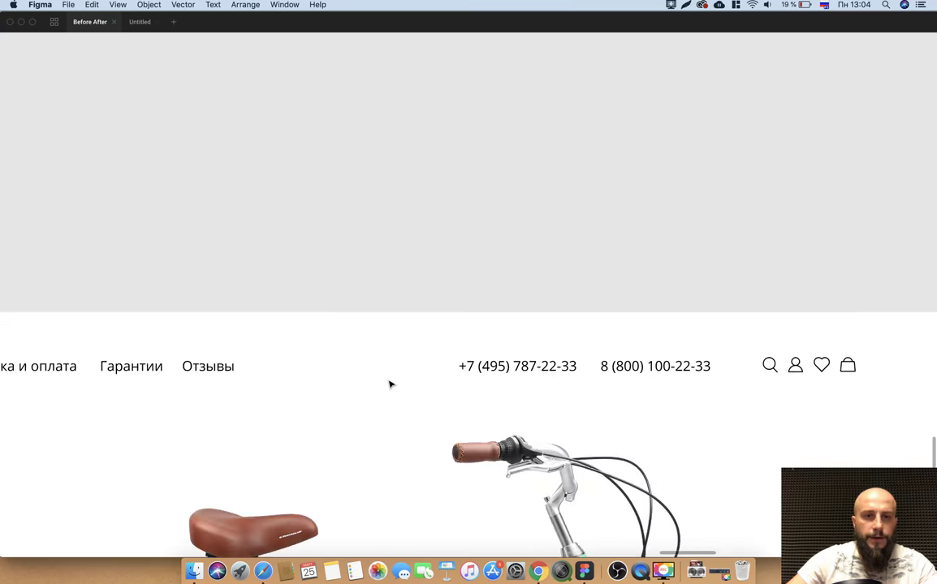
pyautogui.scroll(-1, 374, 379)
pyautogui.hscroll(6, 344, 375)
pyautogui.hscroll(-4, 329, 369)
pyautogui.scroll(4, 293, 358)
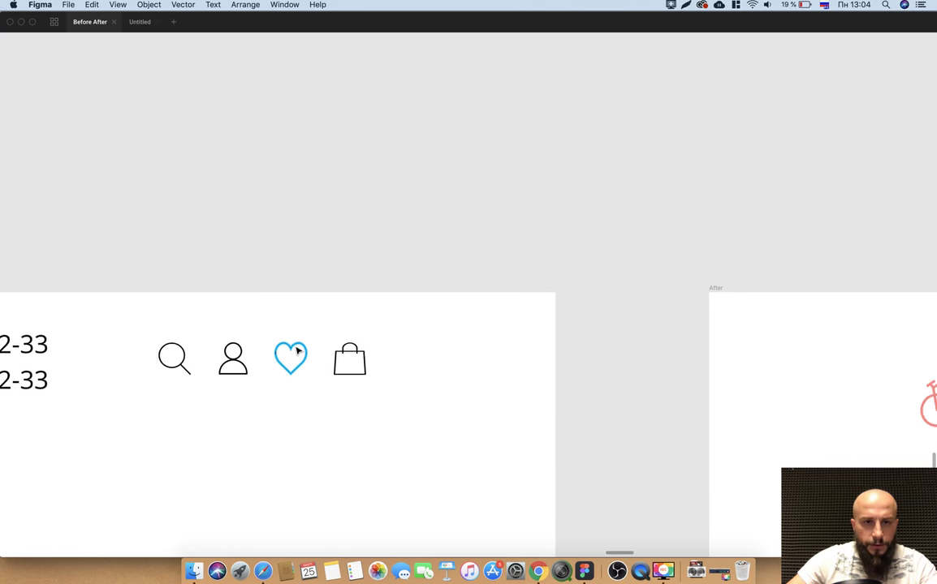
pyautogui.hscroll(-2, 293, 353)
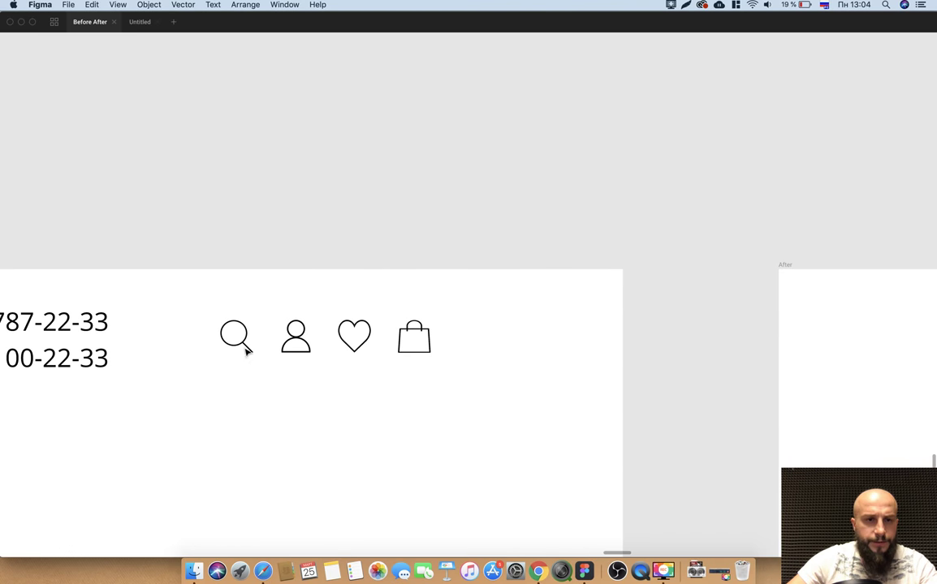
pyautogui.hscroll(-5, 243, 351)
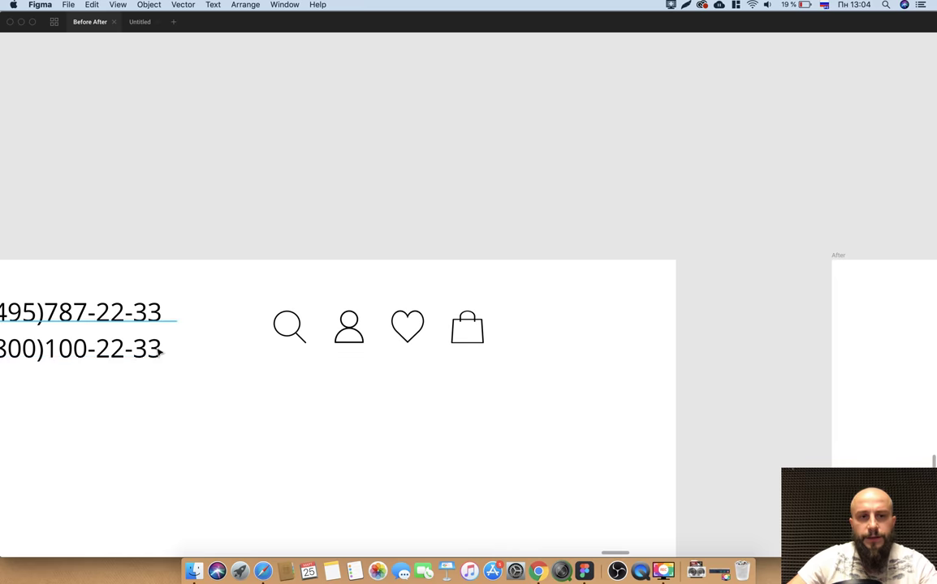
pyautogui.scroll(3, 153, 351)
pyautogui.scroll(-5, 163, 351)
pyautogui.scroll(-4, 188, 362)
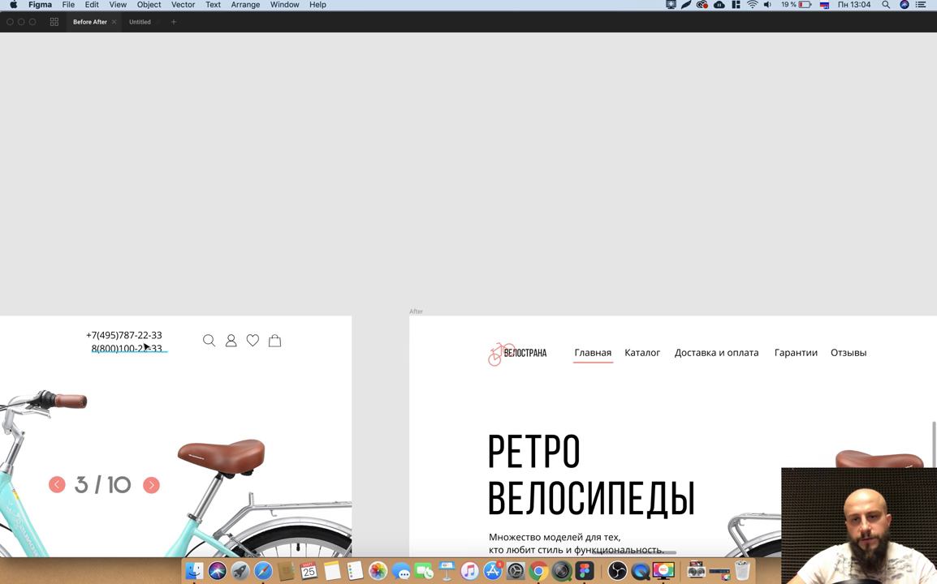
pyautogui.hscroll(10, 170, 352)
pyautogui.hscroll(5, 349, 367)
pyautogui.hscroll(5, 349, 367)
pyautogui.scroll(5, 425, 377)
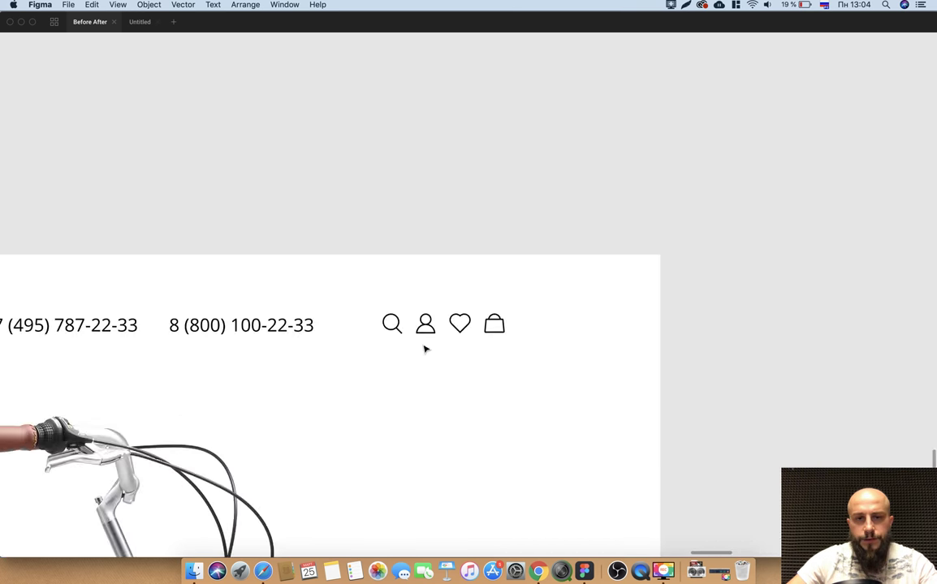
pyautogui.scroll(5, 425, 349)
pyautogui.scroll(5, 378, 331)
pyautogui.scroll(2, 389, 336)
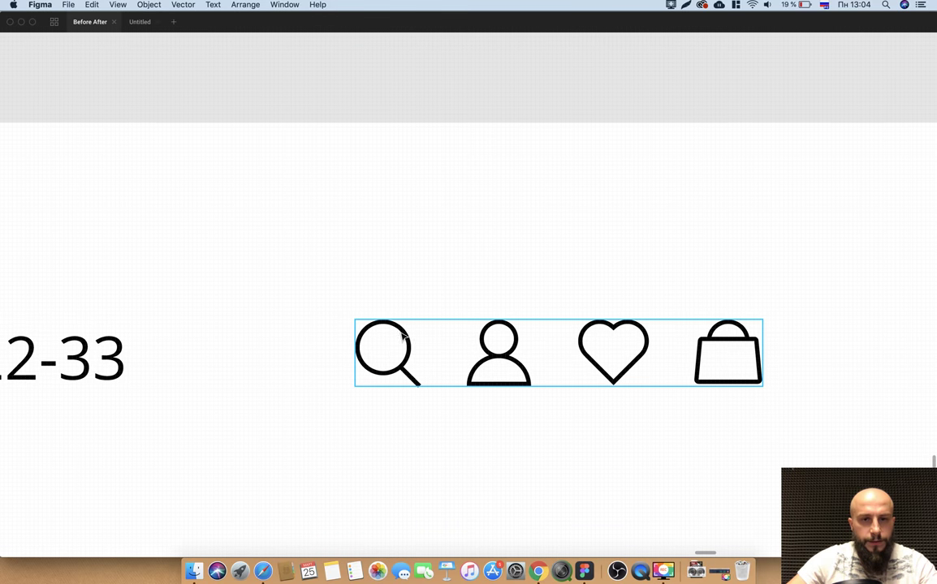
pyautogui.hscroll(-5, 408, 347)
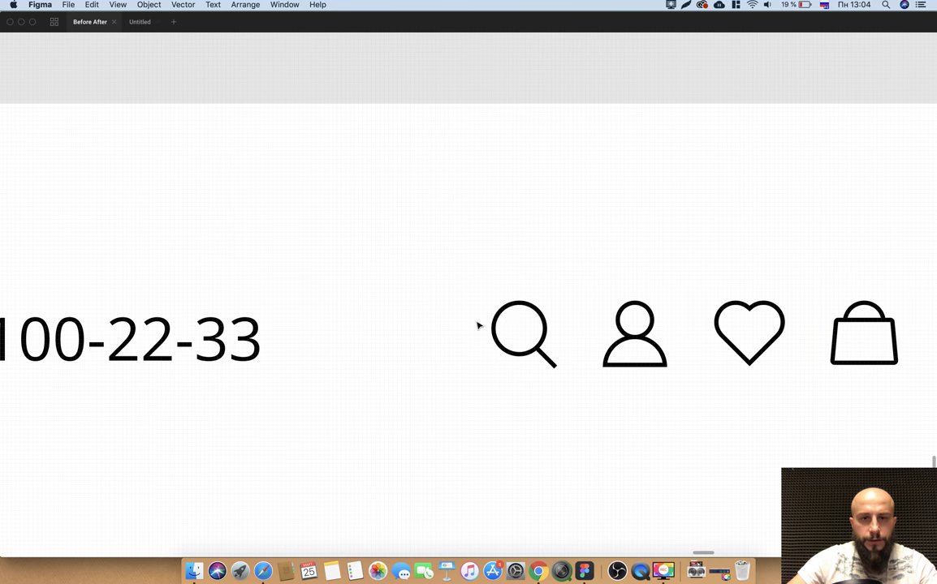
pyautogui.scroll(-2, 245, 345)
pyautogui.scroll(-5, 244, 345)
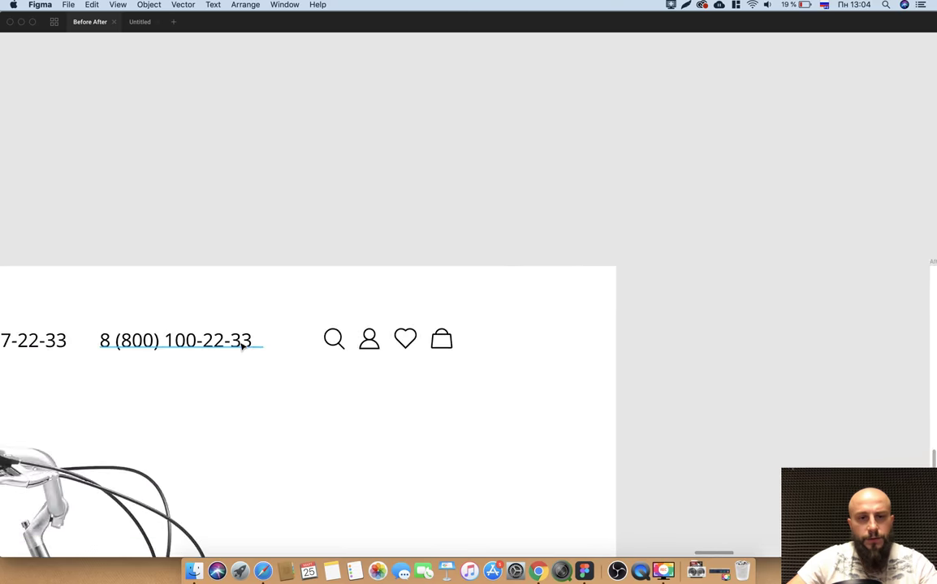
pyautogui.scroll(-5, 261, 355)
pyautogui.hscroll(-5, 280, 370)
pyautogui.hscroll(-3, 293, 373)
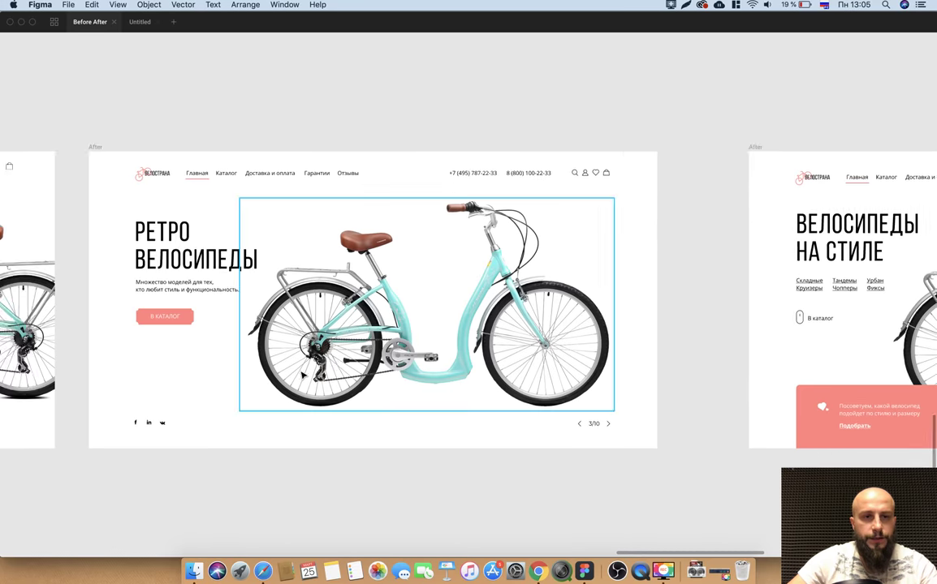
pyautogui.hscroll(-4, 303, 375)
pyautogui.hscroll(-8, 303, 375)
pyautogui.hscroll(-1, 303, 375)
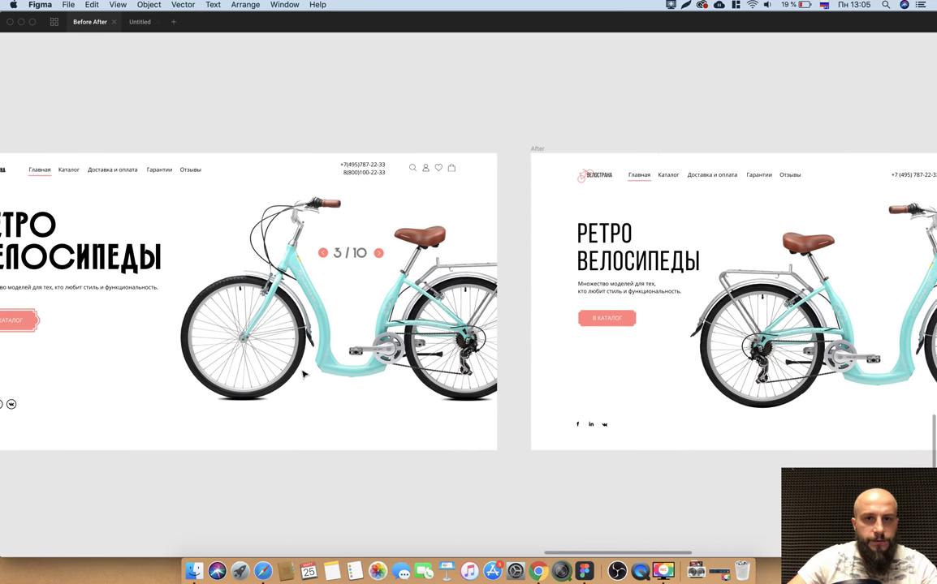
pyautogui.hscroll(-1, 303, 378)
pyautogui.hscroll(-3, 260, 324)
pyautogui.scroll(-1, 243, 300)
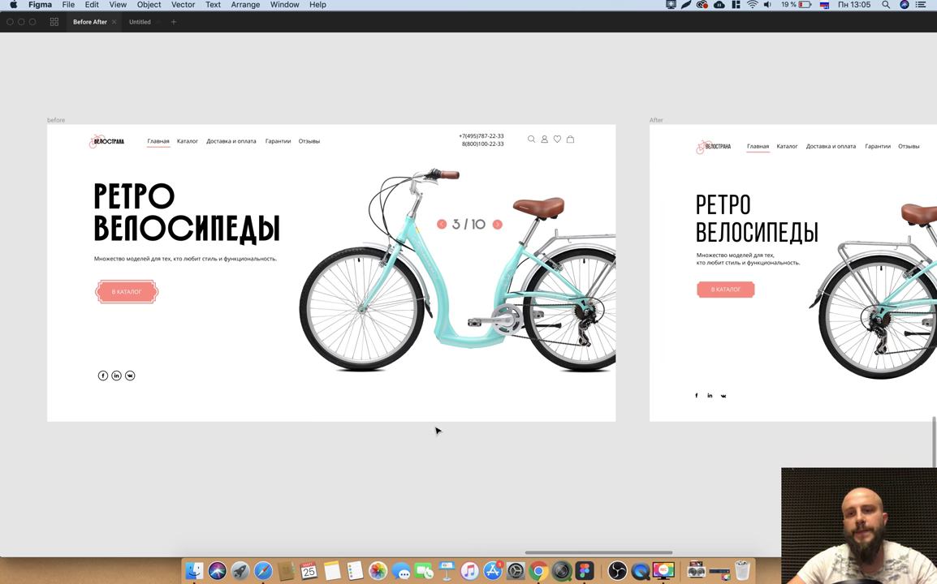
pyautogui.hscroll(10, 437, 431)
pyautogui.hscroll(6, 438, 429)
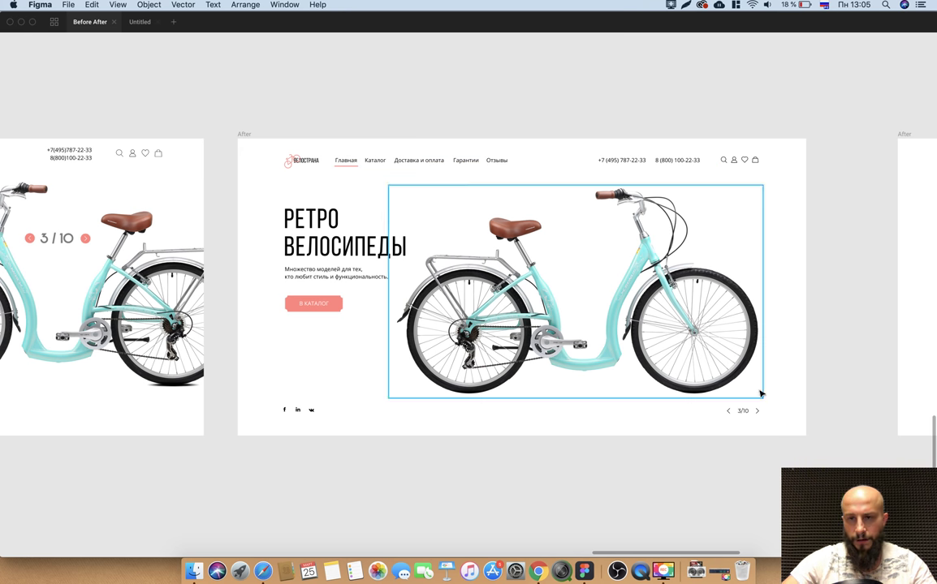
pyautogui.hscroll(-3, 454, 442)
pyautogui.scroll(2, 438, 473)
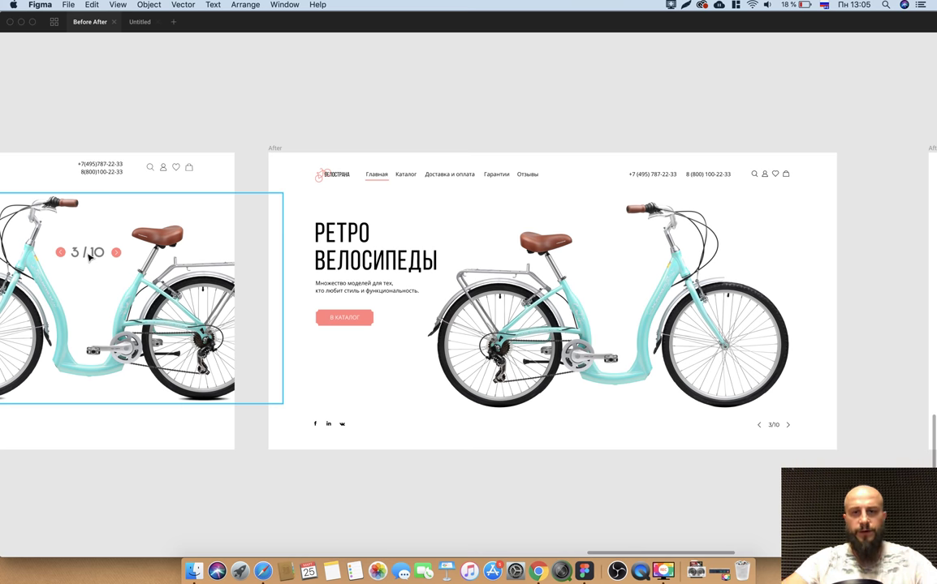
pyautogui.hscroll(-4, 365, 491)
pyautogui.hscroll(2, 365, 491)
pyautogui.hscroll(5, 365, 491)
pyautogui.hscroll(-1, 367, 491)
pyautogui.hscroll(-1, 367, 491)
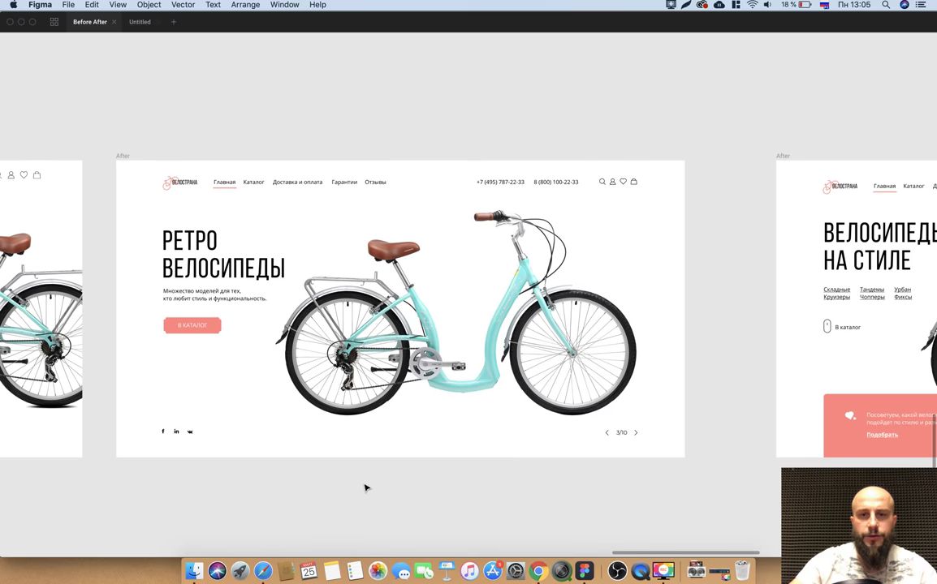
pyautogui.scroll(-1, 365, 487)
pyautogui.scroll(-2, 366, 487)
pyautogui.hscroll(-2, 365, 487)
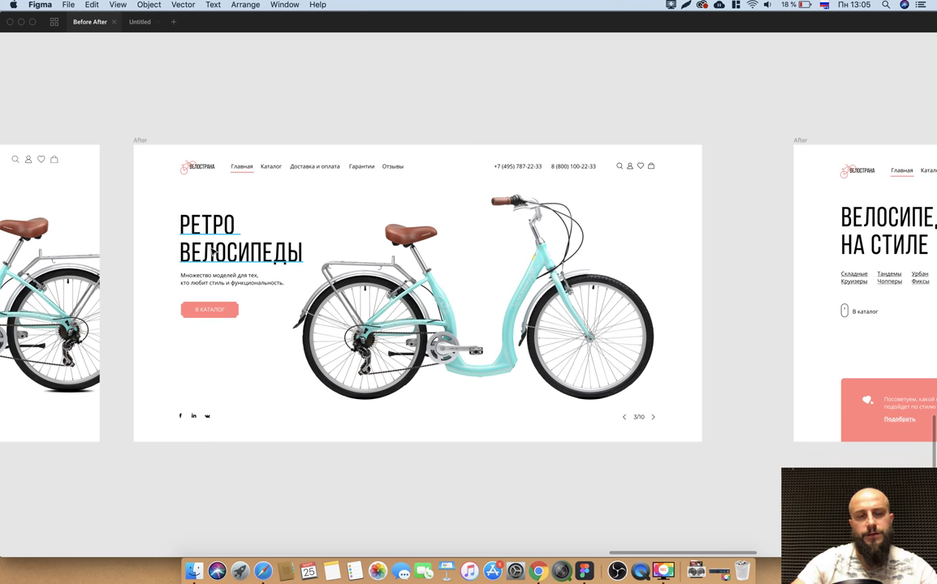
pyautogui.moveTo(212, 253); pyautogui.dragTo(183, 248)
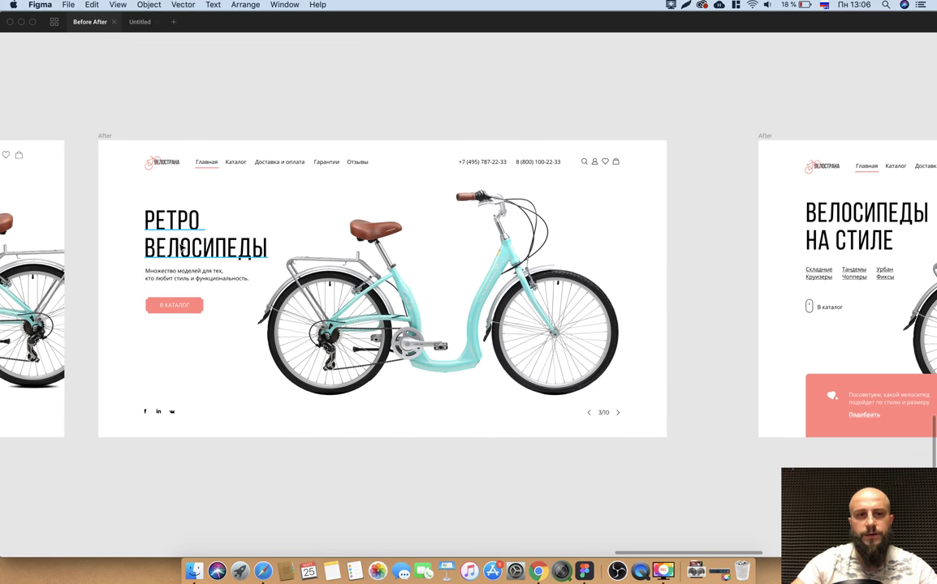
pyautogui.hscroll(3, 585, 266)
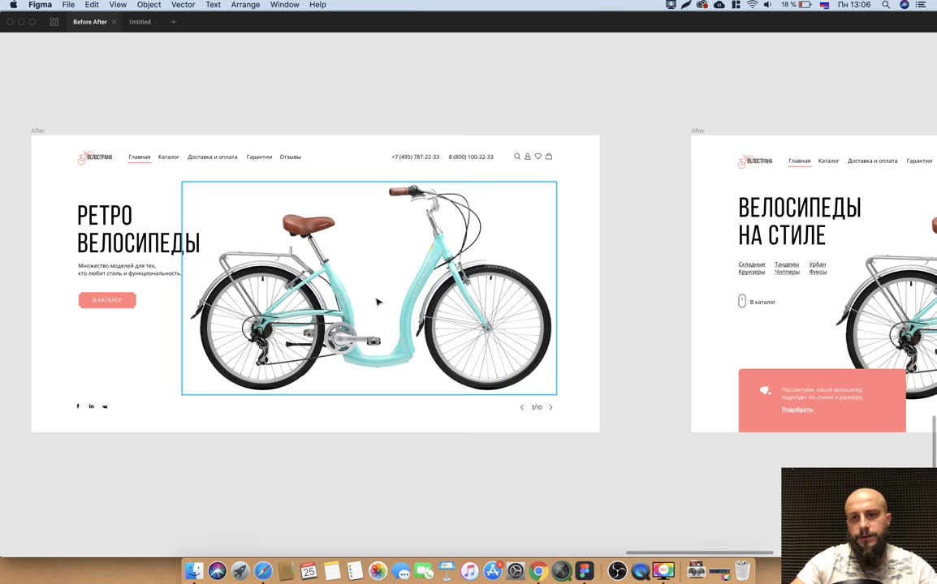
# - Pan across the After frames and select the В КАТАЛОГ button in the banner
pyautogui.hscroll(3, 377, 303)
pyautogui.hscroll(4, 702, 317)
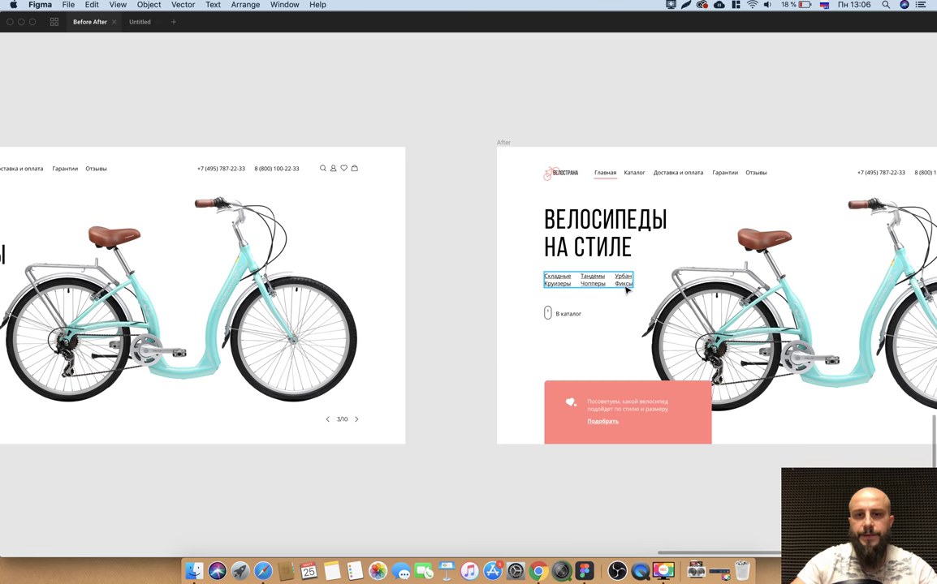
pyautogui.hscroll(-3, 627, 290)
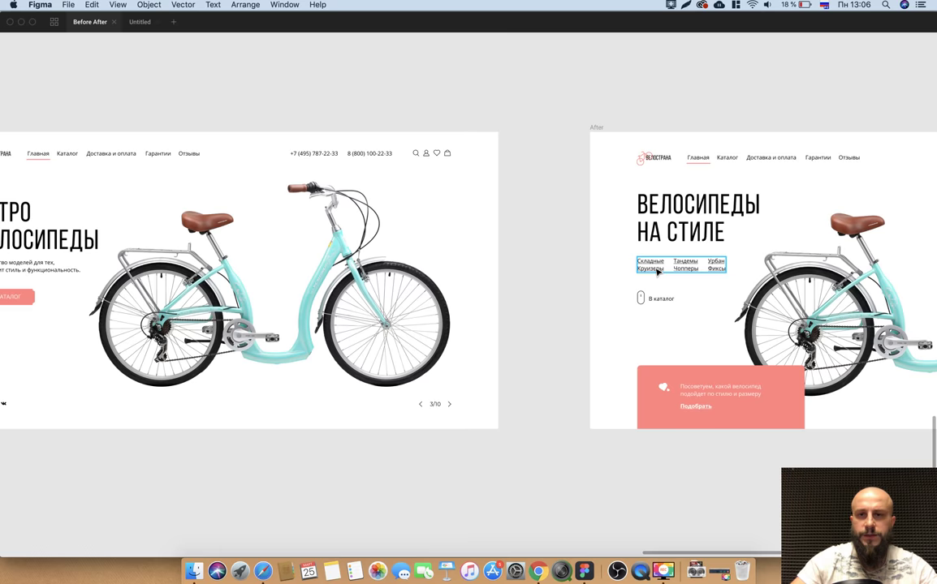
pyautogui.hscroll(3, 641, 271)
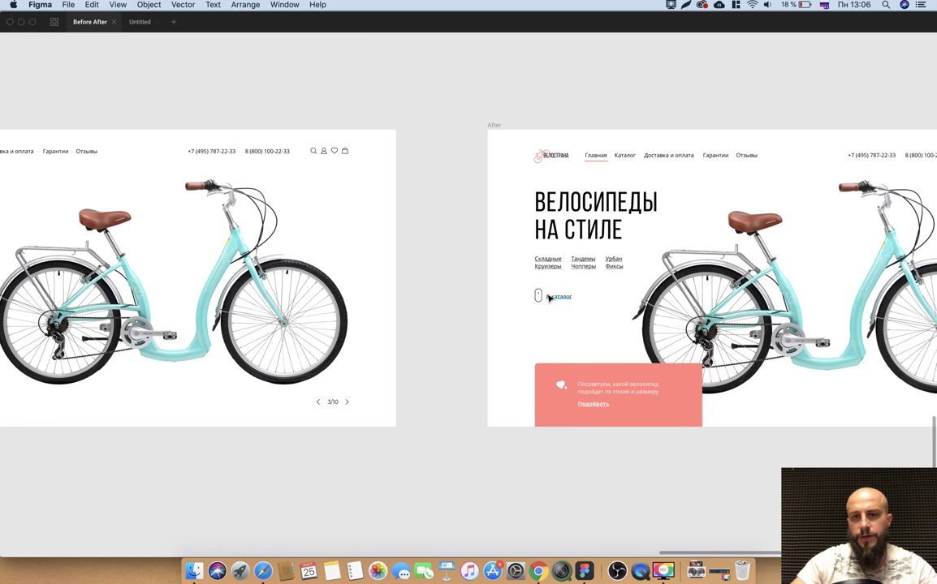
pyautogui.hscroll(1, 573, 325)
pyautogui.hscroll(3, 572, 325)
pyautogui.hscroll(1, 572, 325)
pyautogui.hscroll(2, 573, 329)
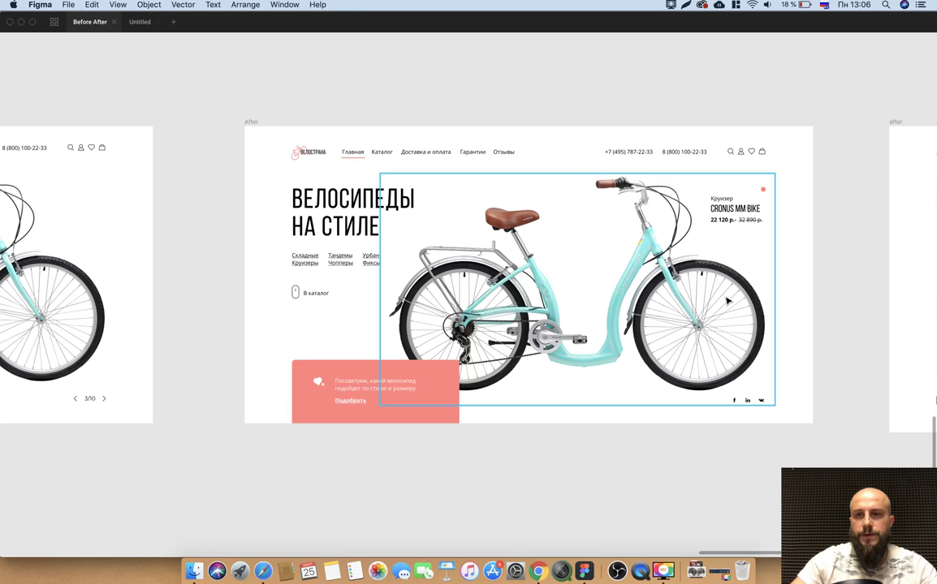
pyautogui.hscroll(-5, 728, 301)
pyautogui.hscroll(-2, 728, 301)
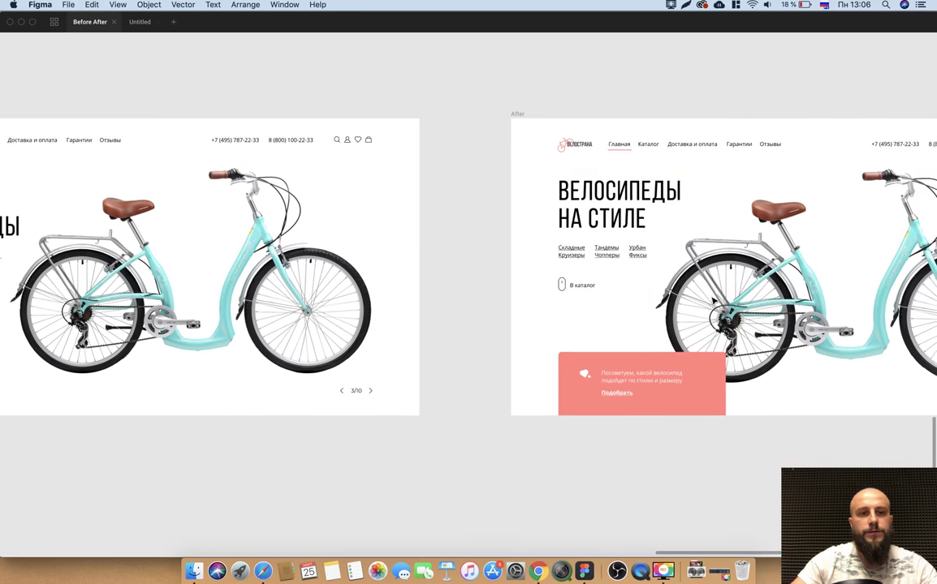
pyautogui.hscroll(-4, 714, 299)
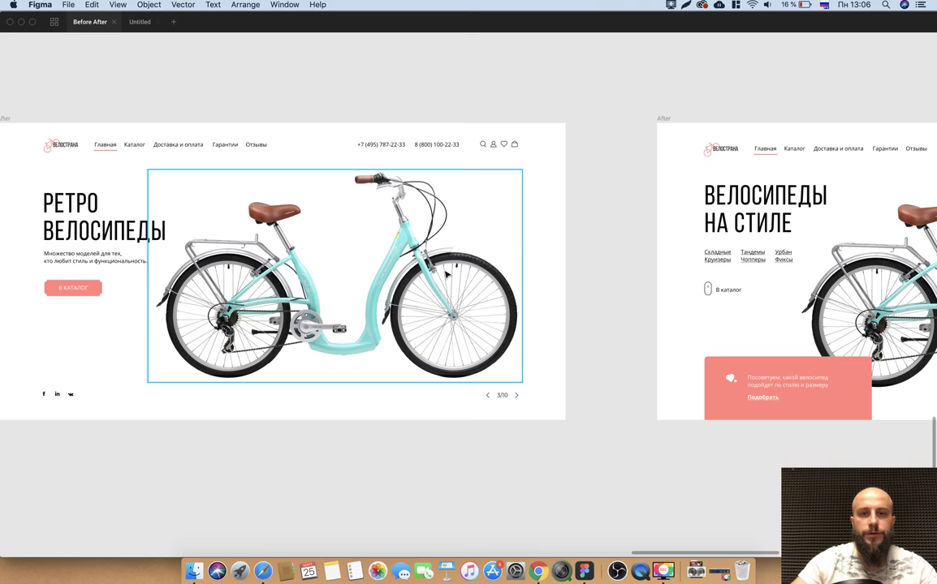
pyautogui.hscroll(3, 422, 223)
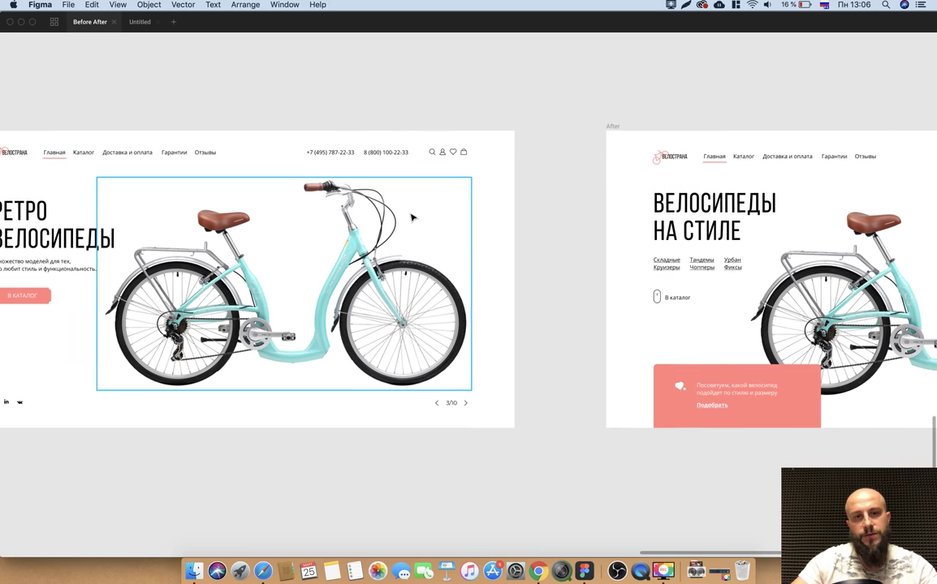
pyautogui.hscroll(10, 439, 230)
pyautogui.hscroll(3, 487, 227)
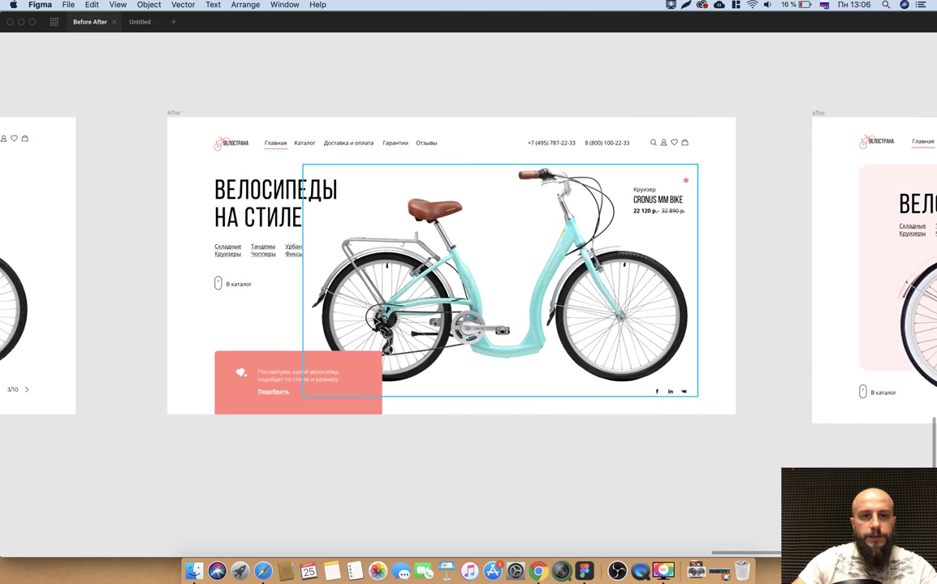
pyautogui.hscroll(-10, 375, 323)
pyautogui.hscroll(-8, 376, 323)
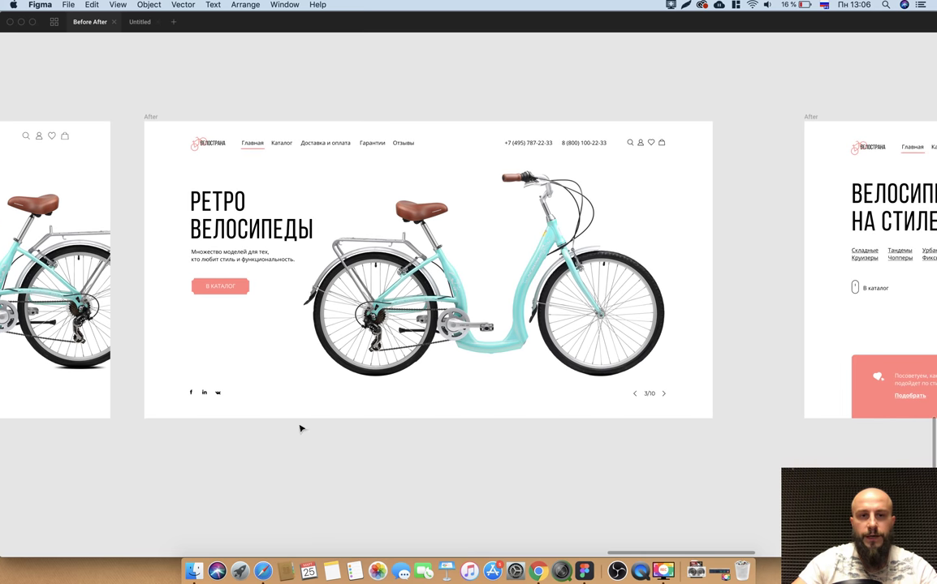
pyautogui.click(230, 289)
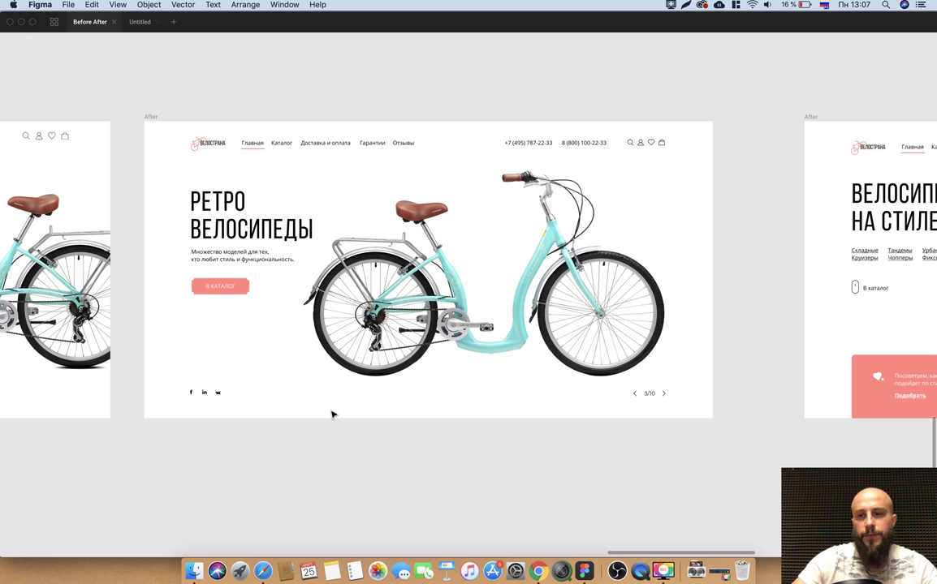
# - Scroll right past the second After frame until the pink after frame is centred
pyautogui.hscroll(5, 647, 343)
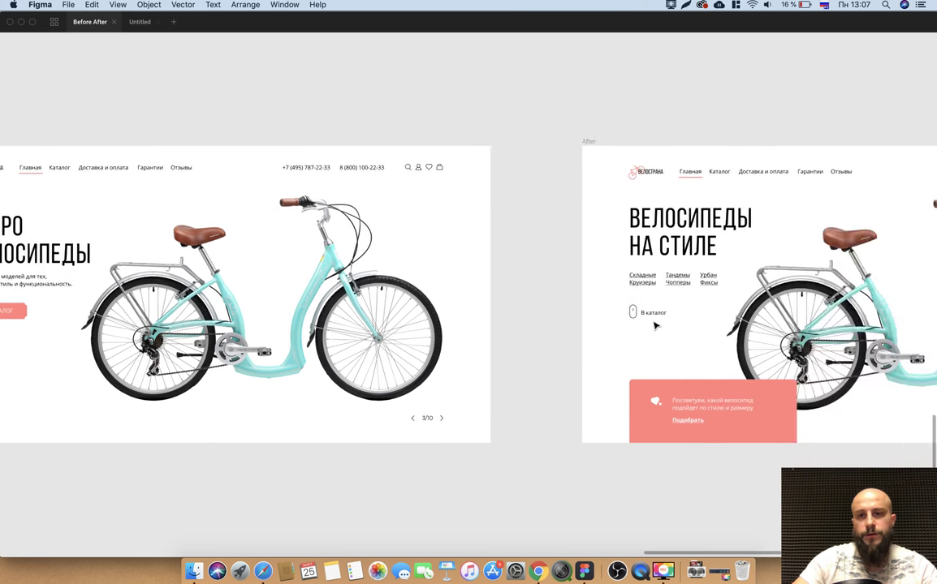
pyautogui.hscroll(3, 603, 340)
pyautogui.hscroll(4, 602, 339)
pyautogui.hscroll(1, 602, 340)
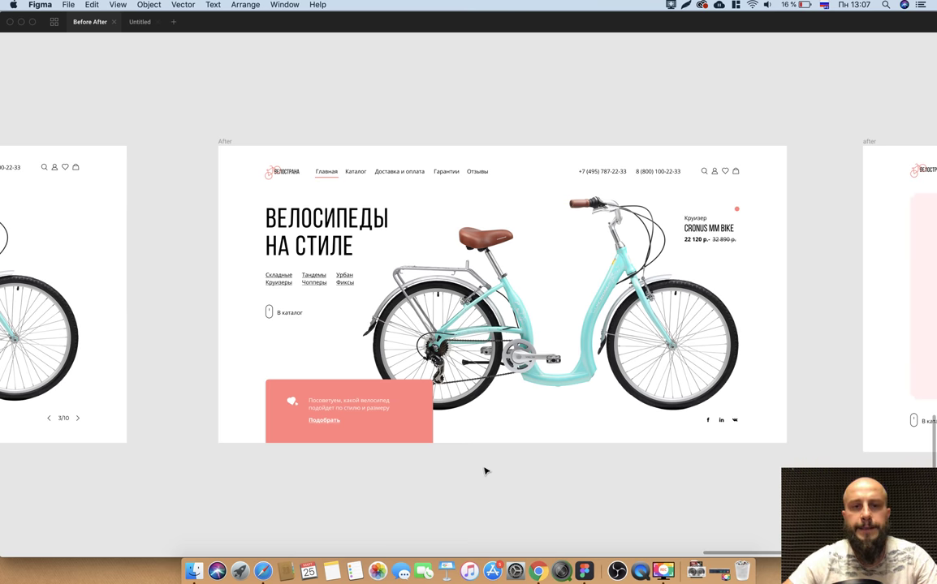
pyautogui.scroll(2, 485, 476)
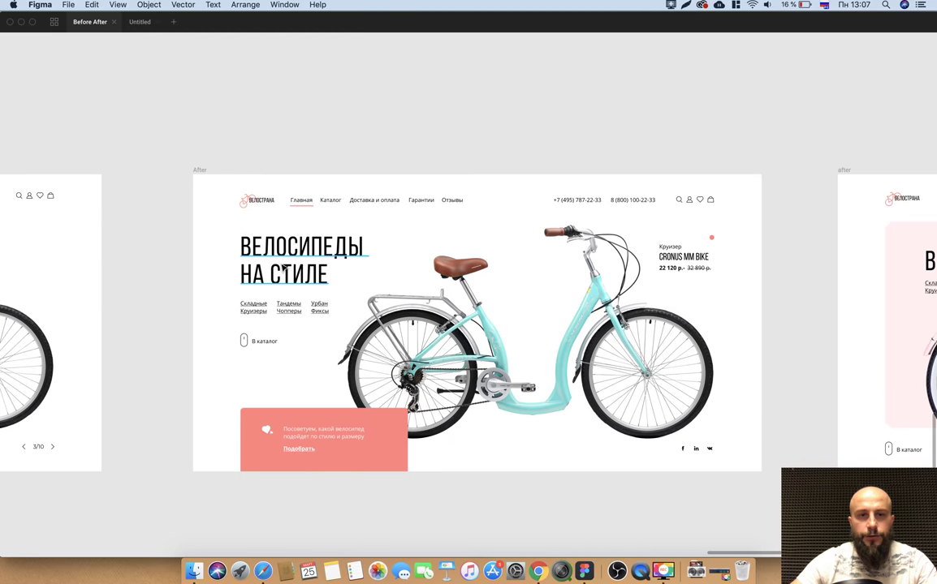
pyautogui.hscroll(-2, 285, 267)
pyautogui.hscroll(-8, 282, 268)
pyautogui.hscroll(6, 297, 275)
pyautogui.hscroll(1, 341, 276)
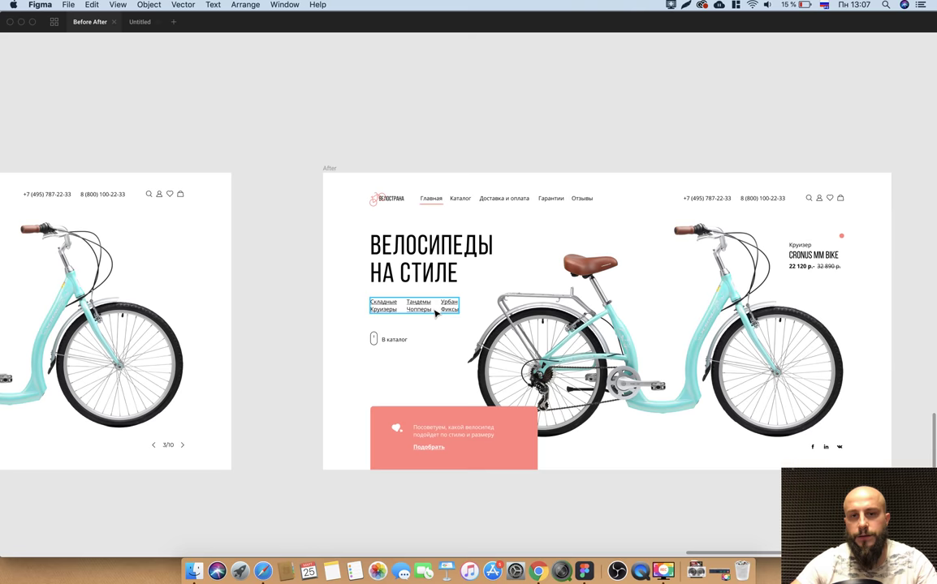
pyautogui.hscroll(5, 447, 310)
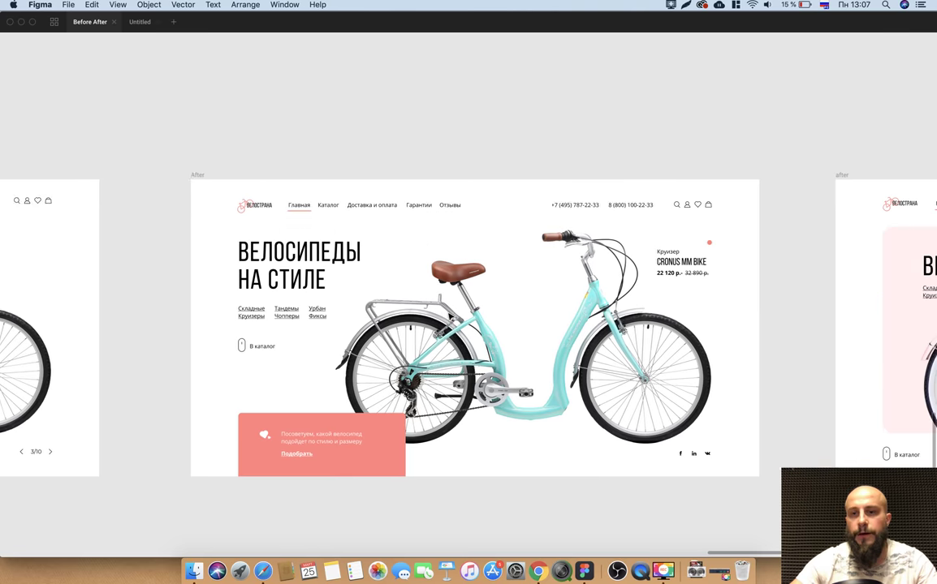
pyautogui.hscroll(5, 325, 312)
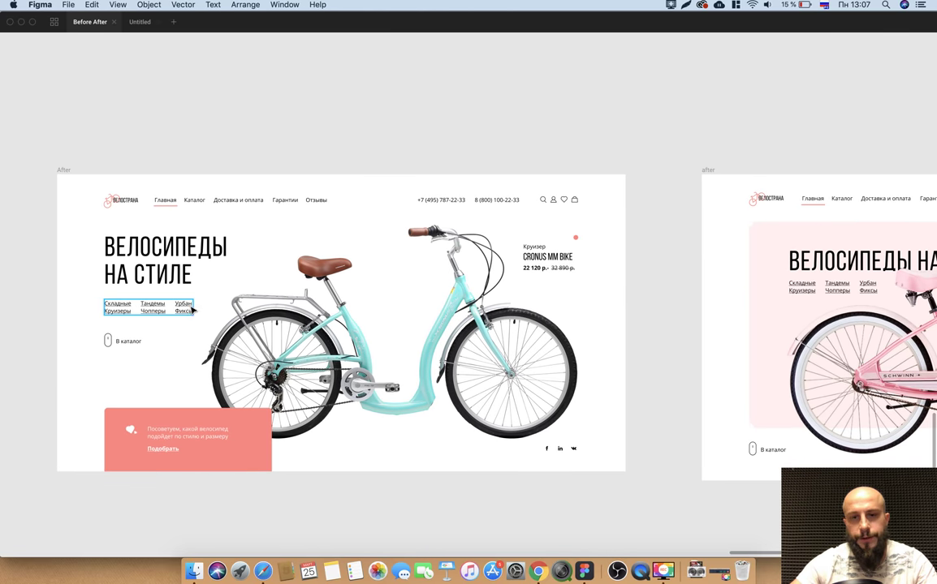
pyautogui.hscroll(-2, 549, 465)
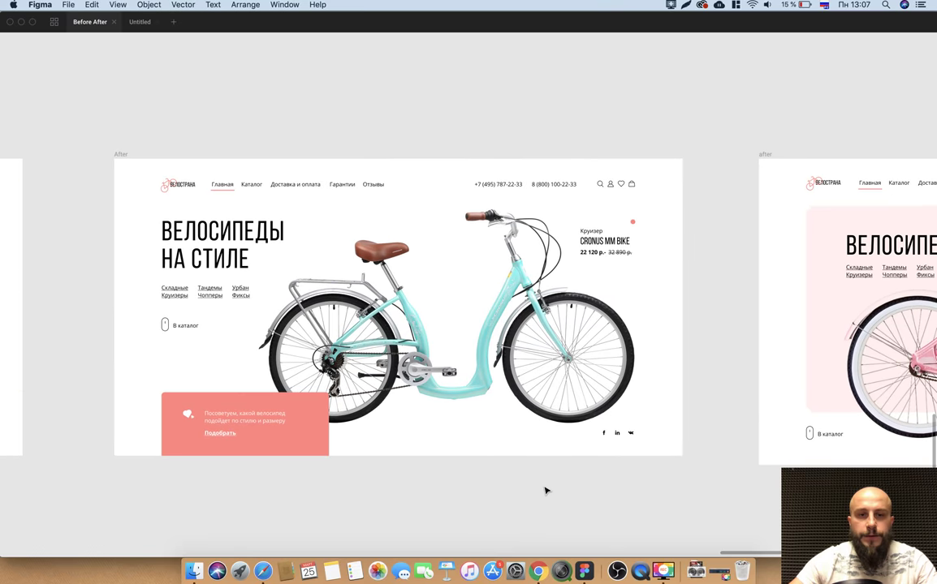
pyautogui.hscroll(-2, 545, 490)
pyautogui.scroll(2, 546, 491)
pyautogui.scroll(-3, 544, 487)
pyautogui.hscroll(-5, 498, 305)
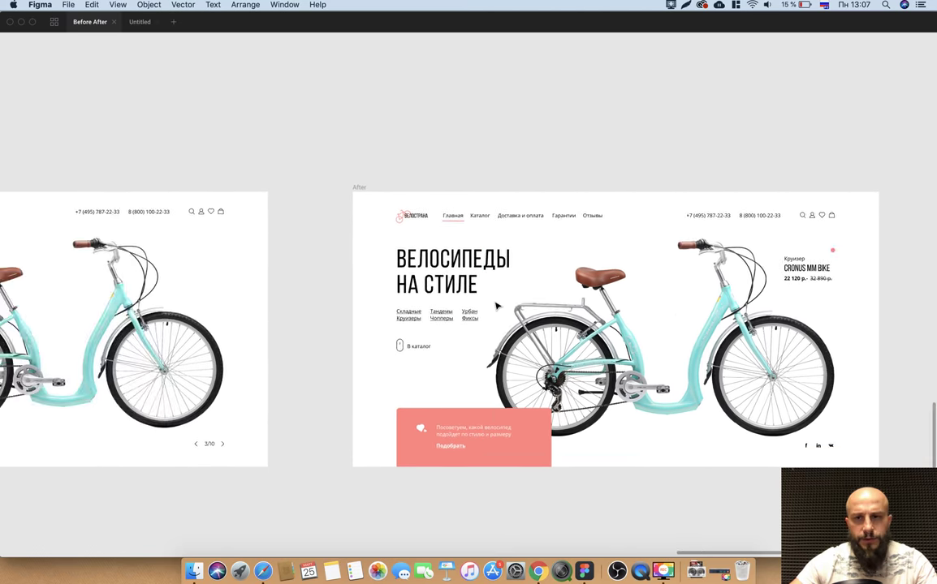
pyautogui.hscroll(5, 497, 305)
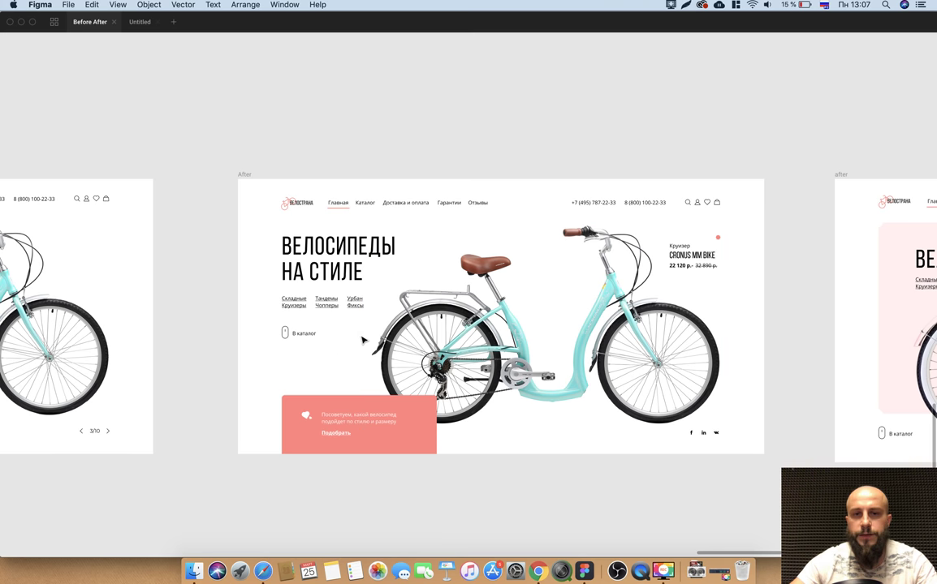
pyautogui.hscroll(-4, 362, 340)
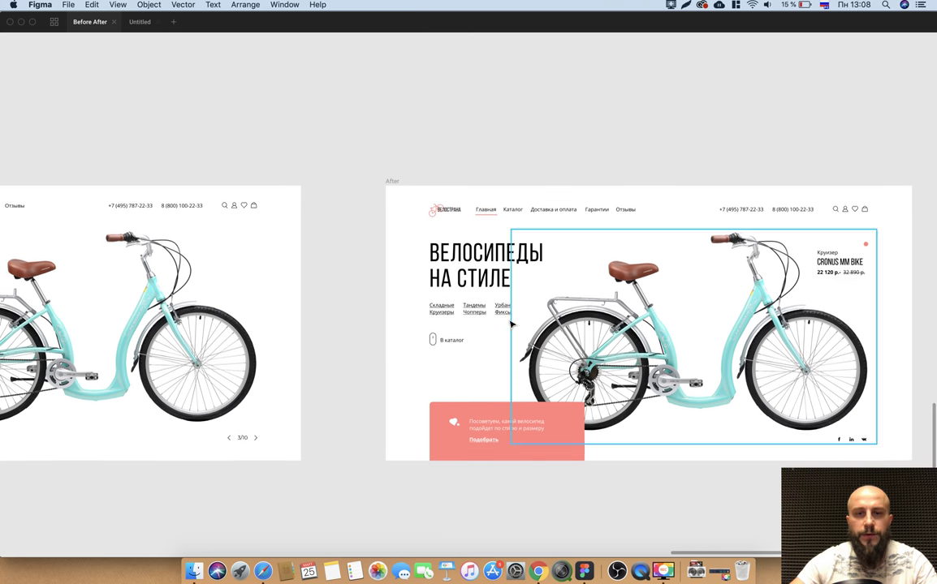
pyautogui.hscroll(-4, 523, 349)
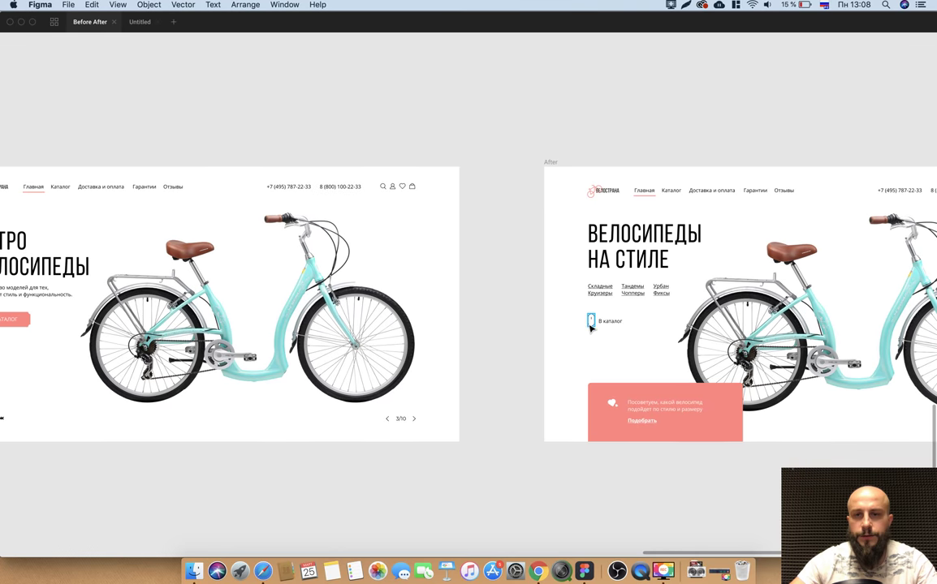
pyautogui.hscroll(2, 591, 325)
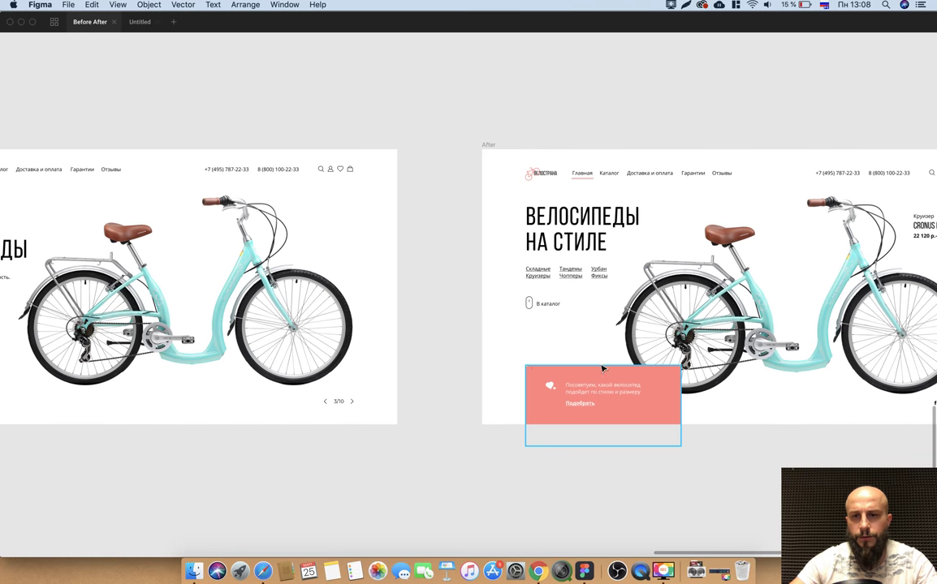
pyautogui.hscroll(-5, 528, 309)
pyautogui.hscroll(-2, 530, 315)
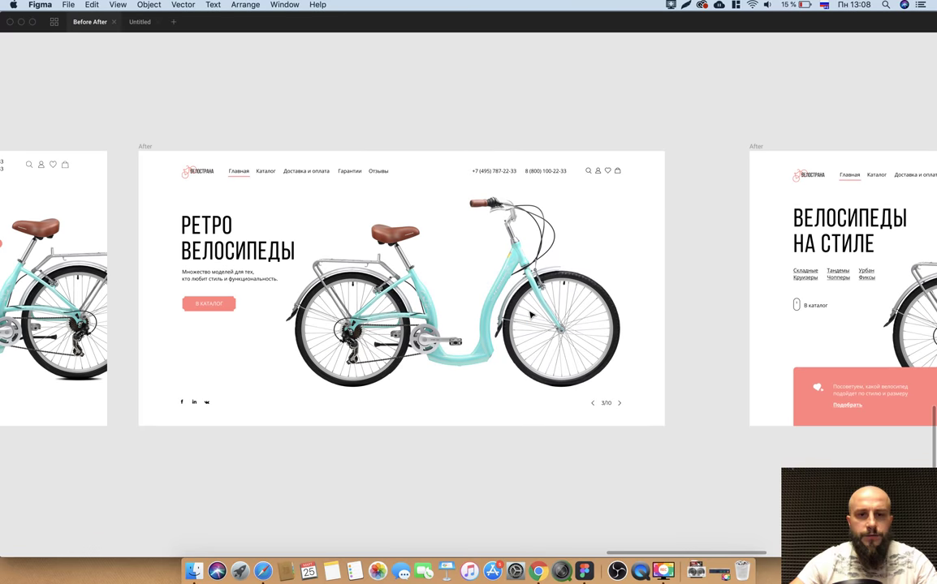
pyautogui.hscroll(6, 529, 313)
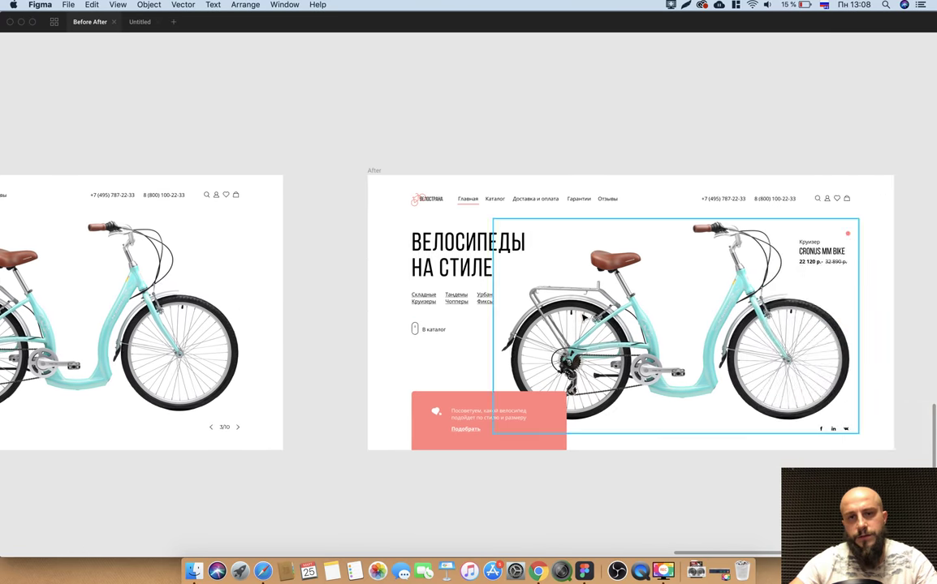
pyautogui.hscroll(4, 568, 316)
pyautogui.hscroll(5, 583, 315)
pyautogui.hscroll(3, 582, 316)
pyautogui.hscroll(1, 583, 315)
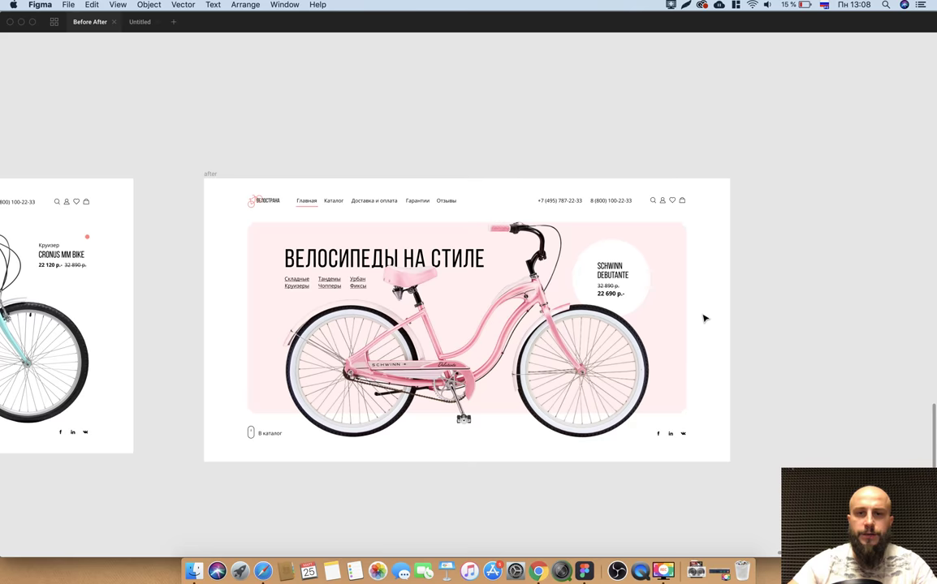
pyautogui.hscroll(-10, 704, 318)
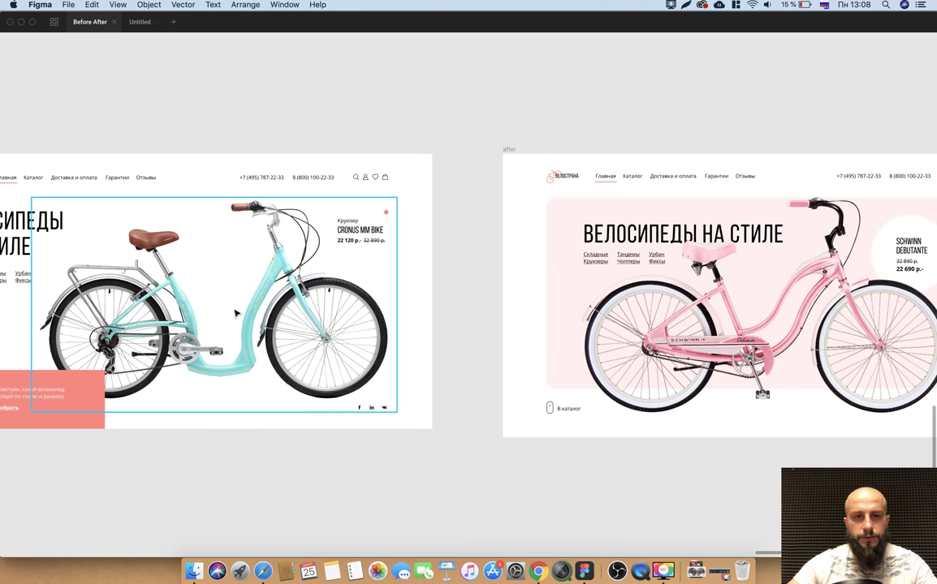
# - Pan the canvas to show the teal Cronus MM Bike frame beside the pink after frame
pyautogui.hscroll(2, 307, 493)
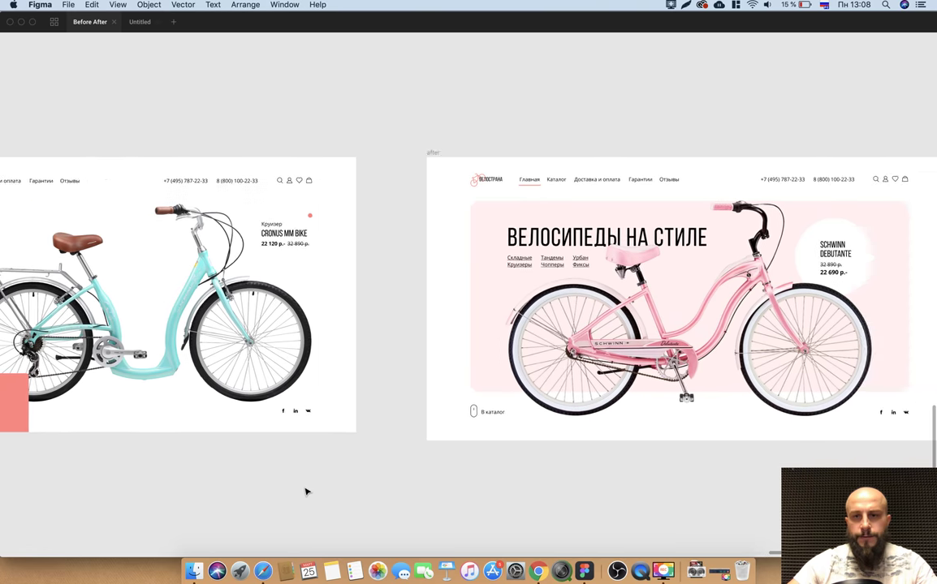
pyautogui.hscroll(-3, 295, 478)
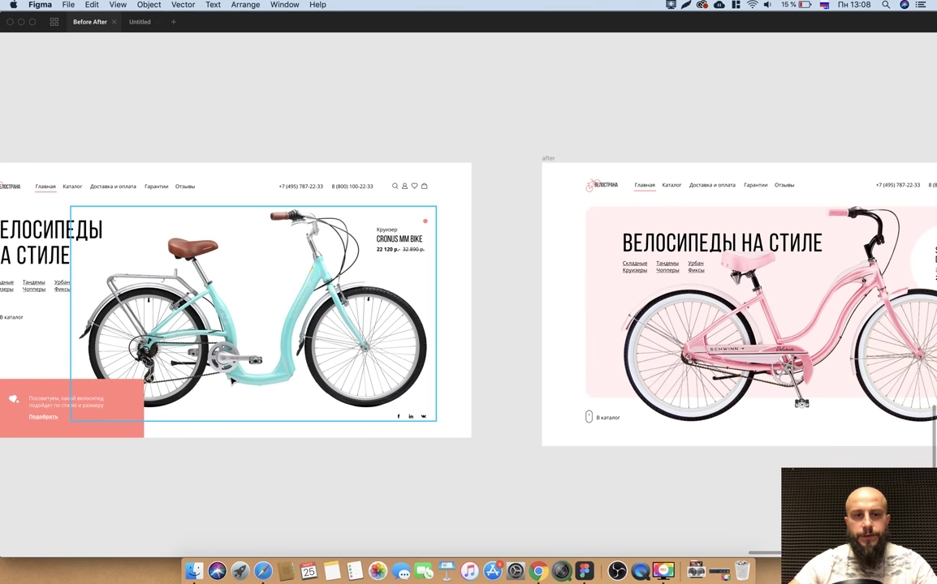
pyautogui.hscroll(2, 219, 378)
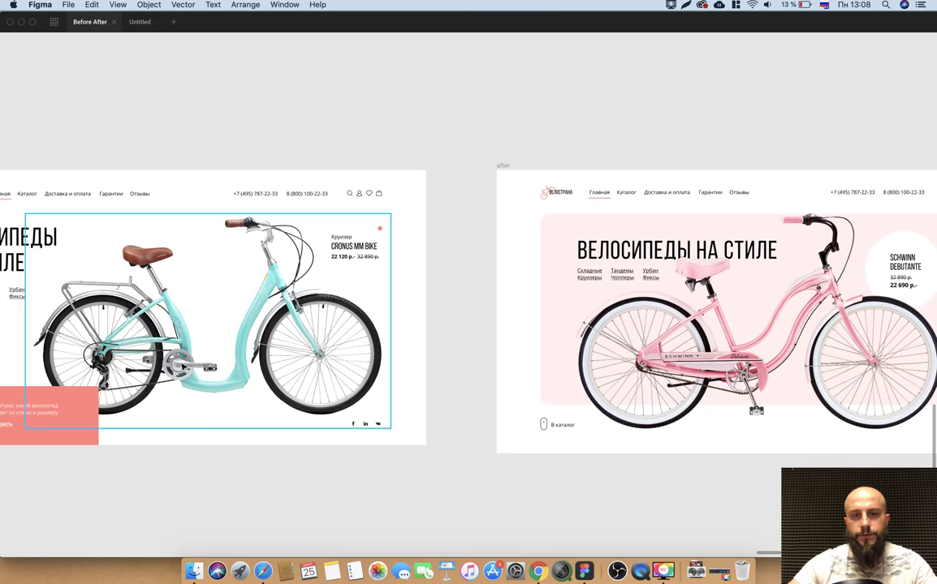
pyautogui.hscroll(5, 539, 466)
pyautogui.hscroll(2, 540, 466)
pyautogui.hscroll(2, 542, 467)
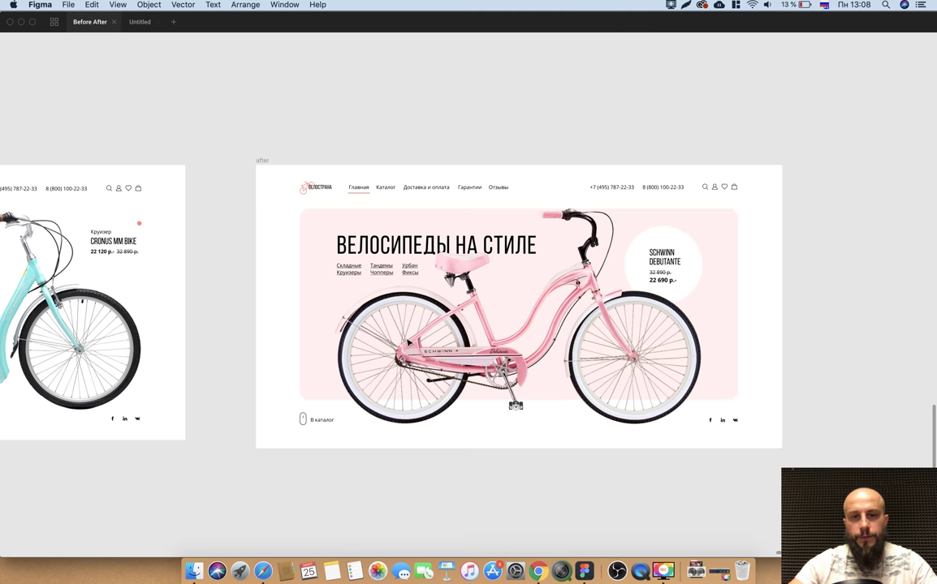
pyautogui.hscroll(2, 477, 425)
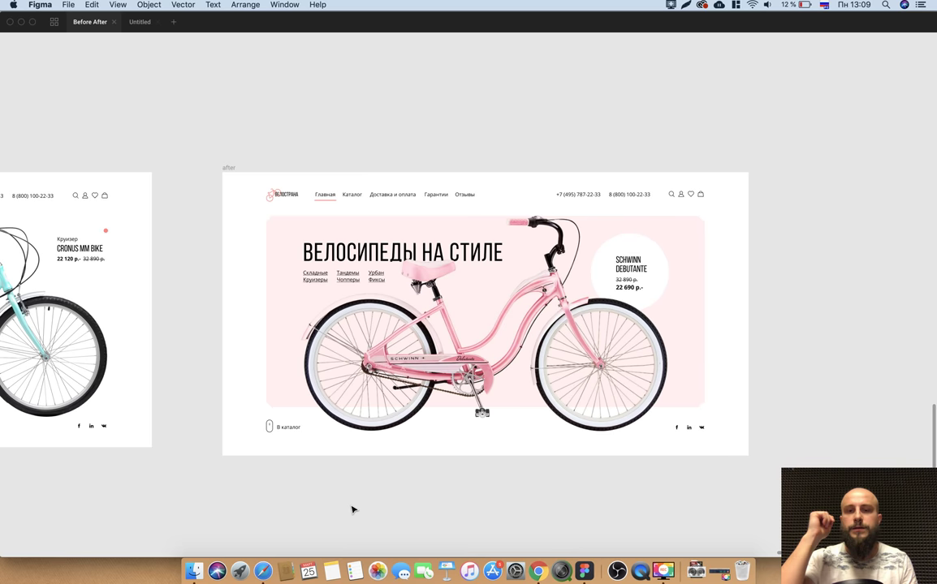
pyautogui.hscroll(3, 352, 510)
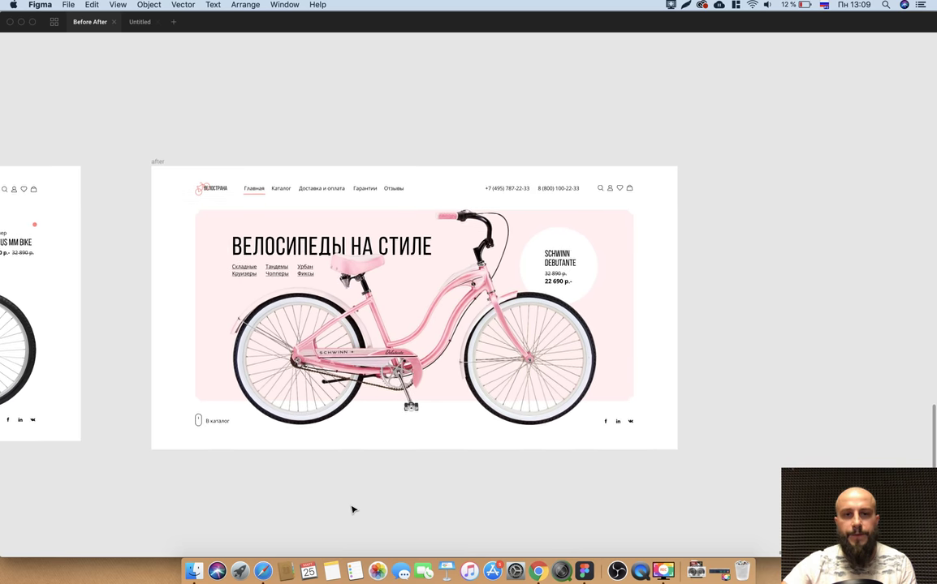
pyautogui.hscroll(-3, 408, 470)
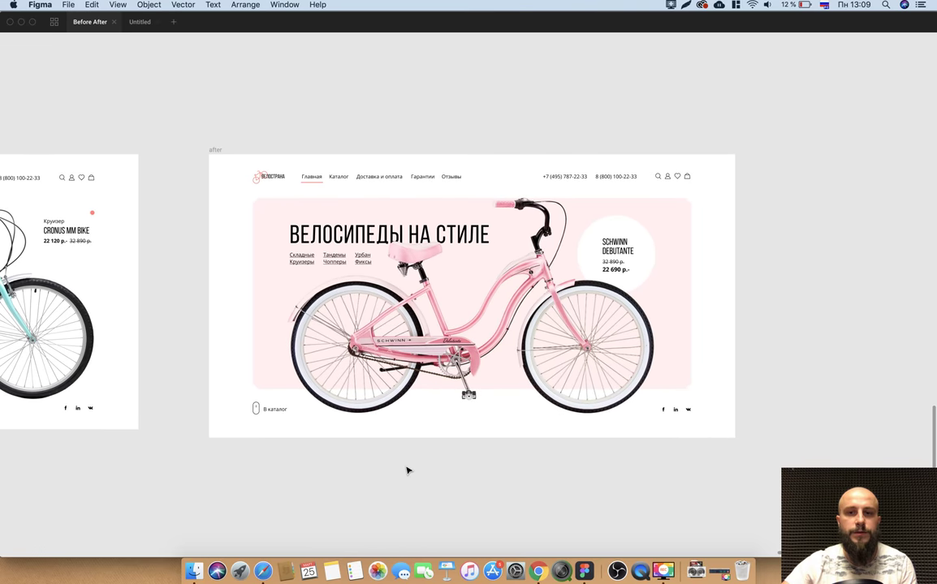
pyautogui.hscroll(-5, 408, 470)
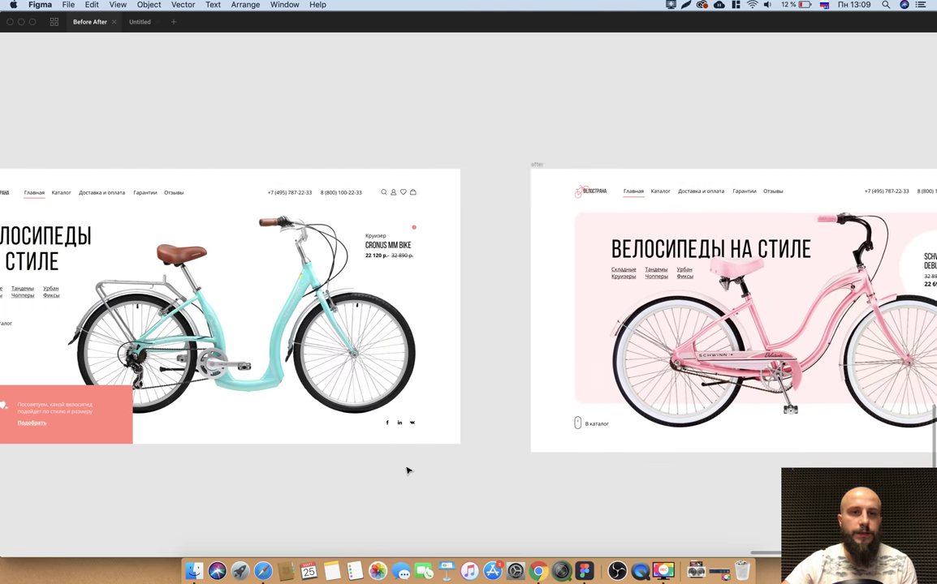
# - Pan left and right to line up the pink Schwinn Debutante after frame
pyautogui.hscroll(-5, 407, 470)
pyautogui.hscroll(-5, 407, 470)
pyautogui.hscroll(-5, 408, 470)
pyautogui.hscroll(-3, 407, 470)
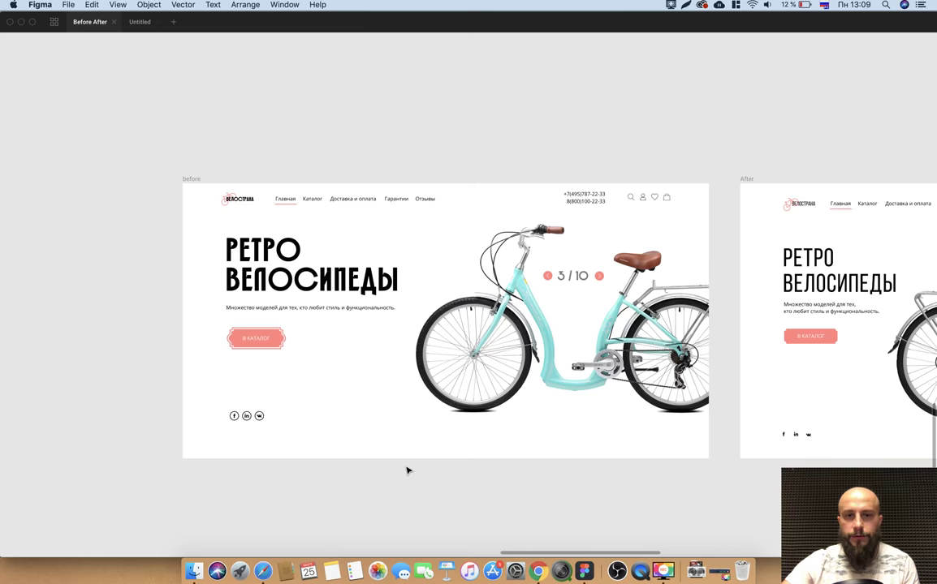
pyautogui.hscroll(5, 407, 470)
pyautogui.hscroll(5, 408, 470)
pyautogui.hscroll(2, 407, 470)
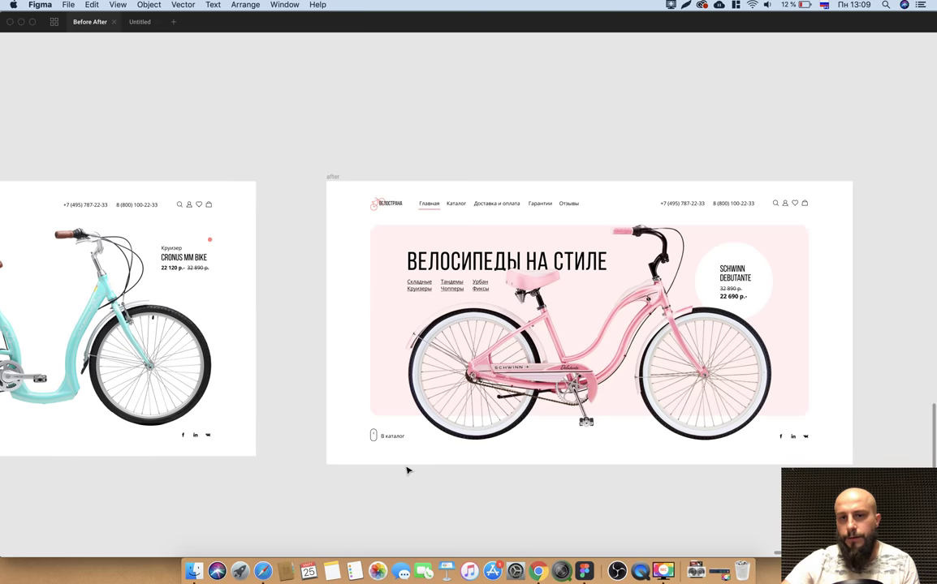
pyautogui.hscroll(2, 408, 470)
pyautogui.hscroll(1, 408, 470)
pyautogui.hscroll(1, 407, 470)
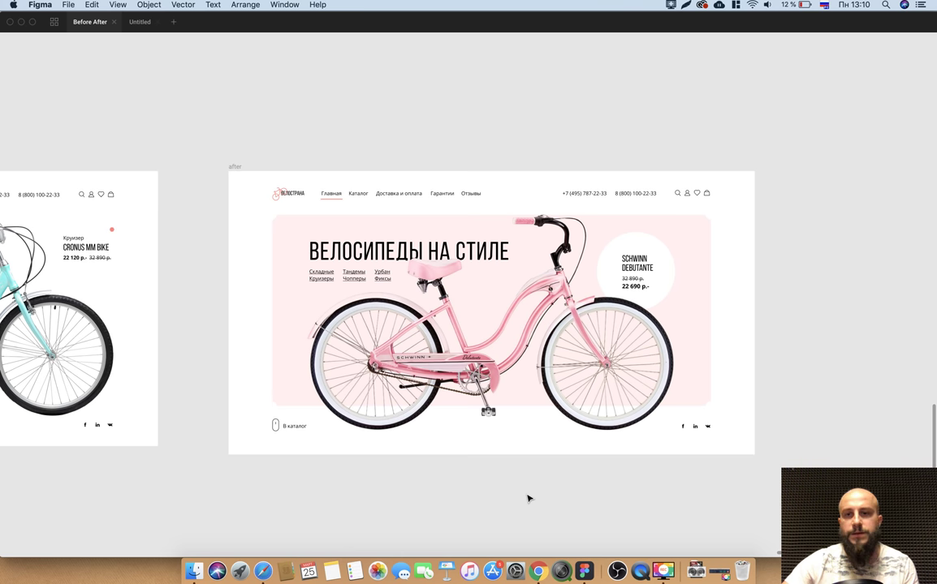
# - Enlarge the pink after frame to fill the canvas and dismiss the low-battery notification
pyautogui.hscroll(-3, 529, 498)
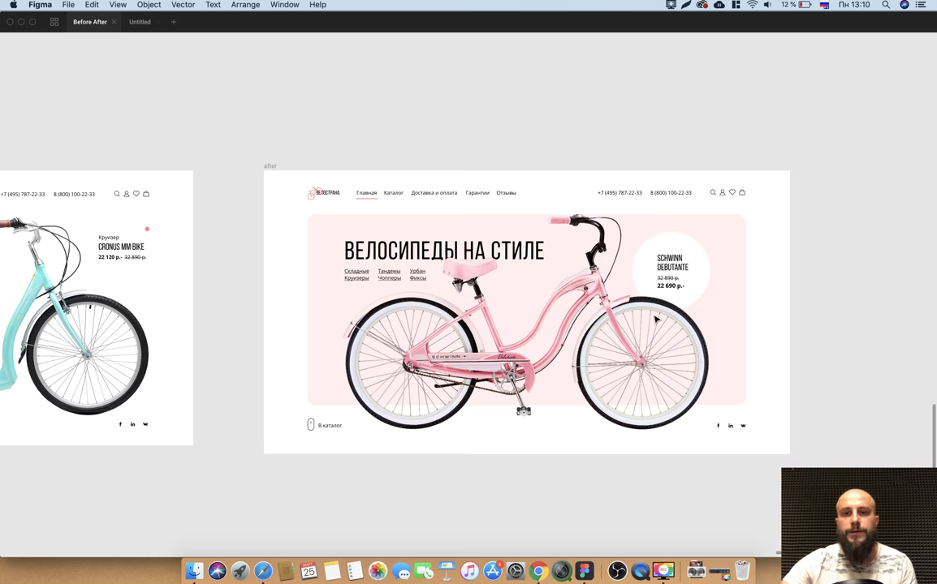
pyautogui.hscroll(2, 698, 333)
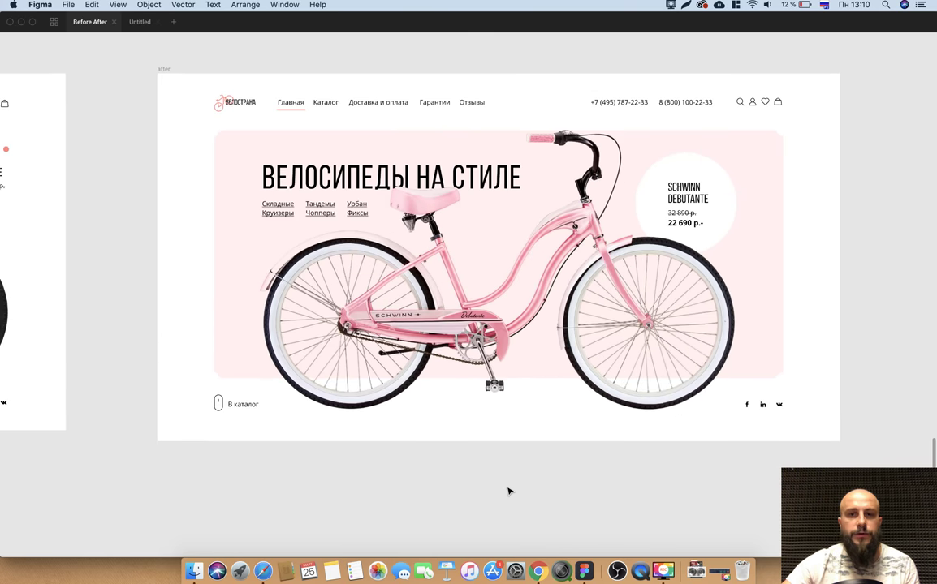
pyautogui.hscroll(2, 509, 491)
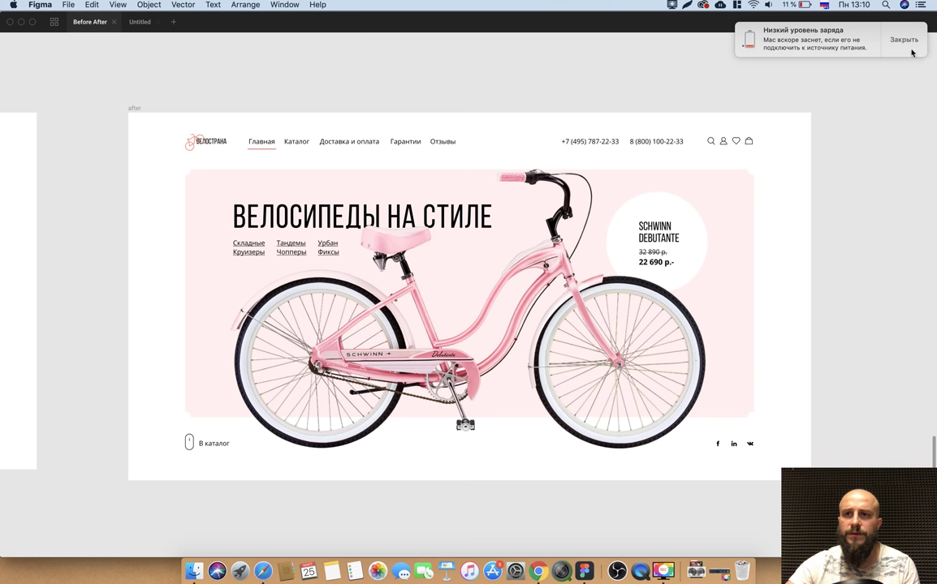
pyautogui.click(910, 51)
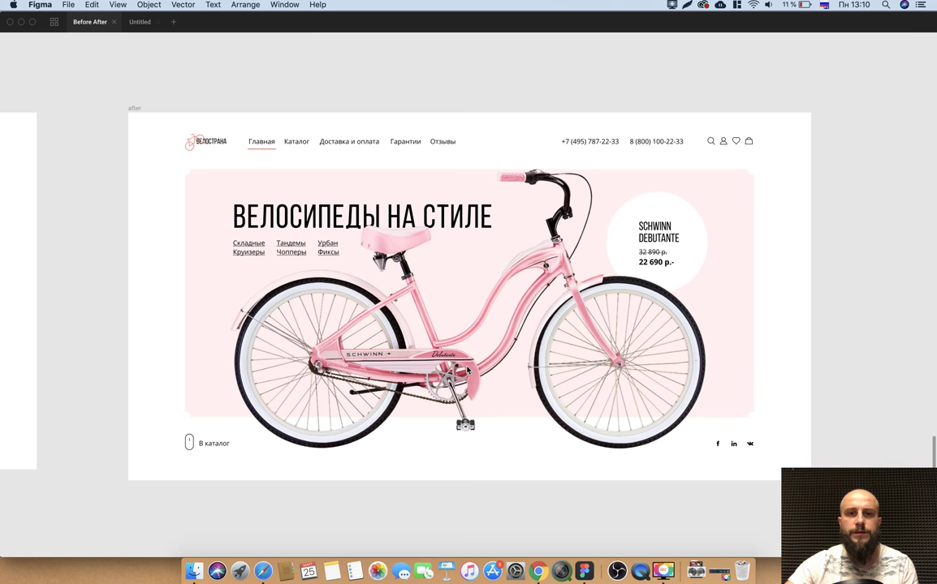
# - Zoom out and scroll left back through the After frames
pyautogui.scroll(-3, 466, 370)
pyautogui.scroll(-1, 467, 370)
pyautogui.hscroll(-2, 467, 371)
pyautogui.hscroll(-5, 467, 370)
pyautogui.hscroll(-5, 466, 370)
pyautogui.hscroll(-5, 466, 370)
pyautogui.hscroll(-1, 467, 370)
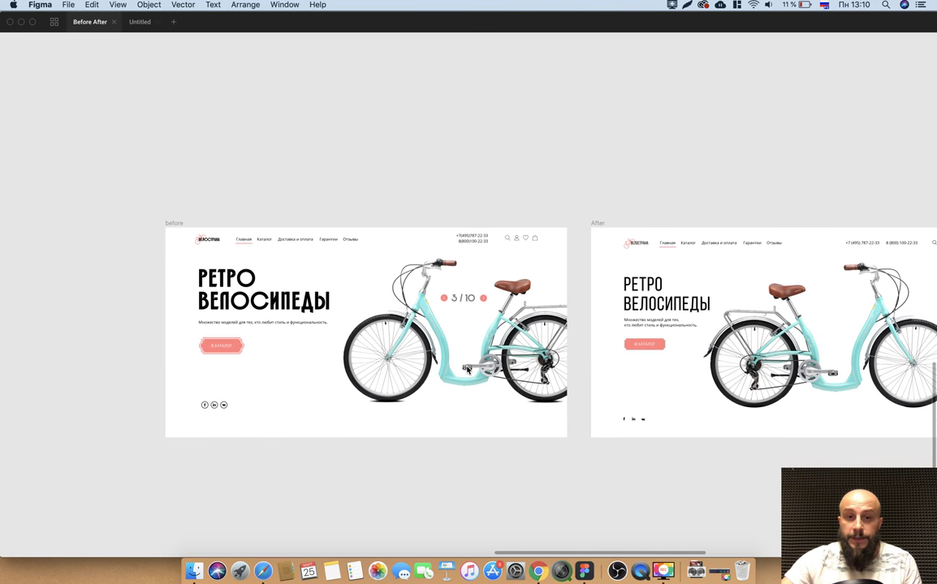
pyautogui.hscroll(-4, 467, 370)
pyautogui.scroll(-3, 467, 370)
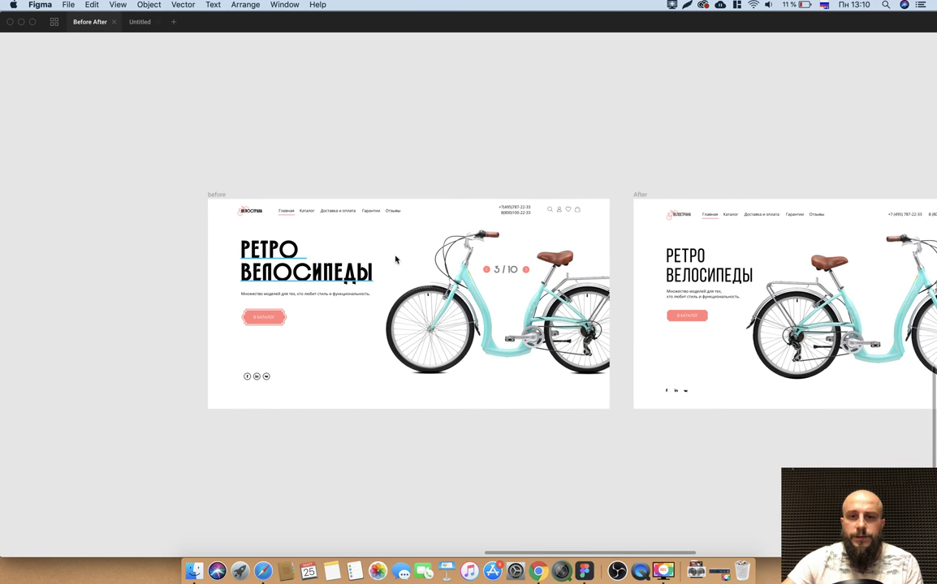
# - Settle the view on the РЕТРО ВЕЛОСИПЕДЫ before frame beside its first After version
pyautogui.hscroll(5, 548, 441)
pyautogui.hscroll(2, 548, 441)
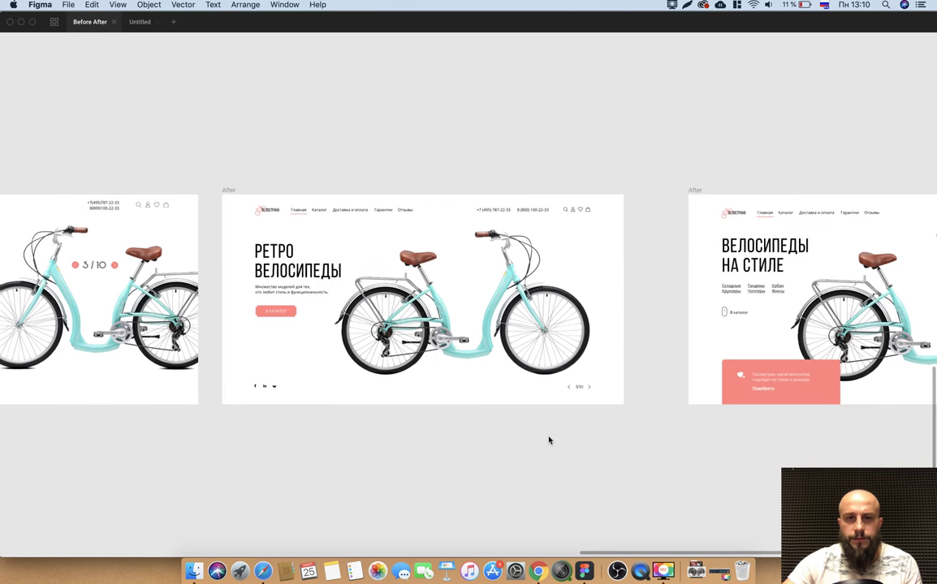
pyautogui.hscroll(-1, 406, 430)
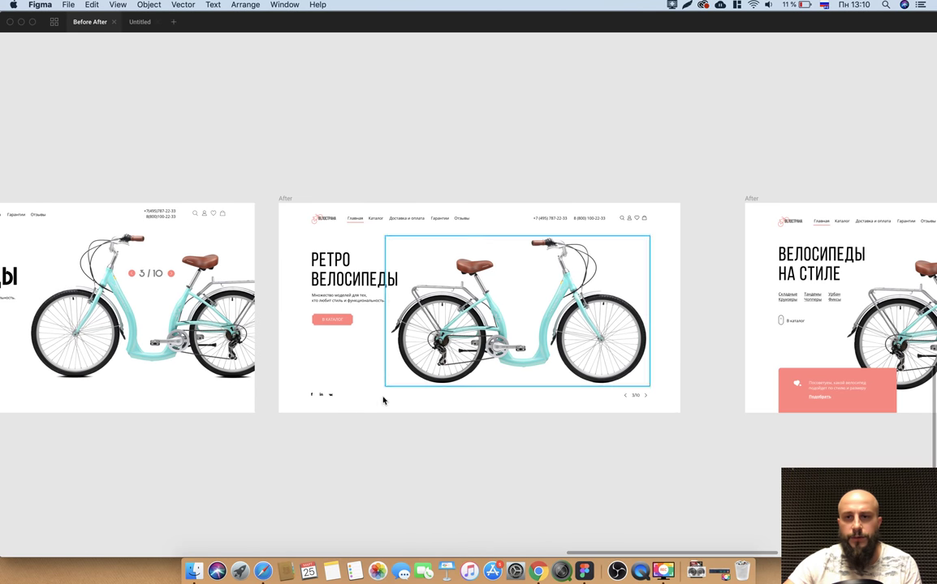
pyautogui.hscroll(6, 470, 489)
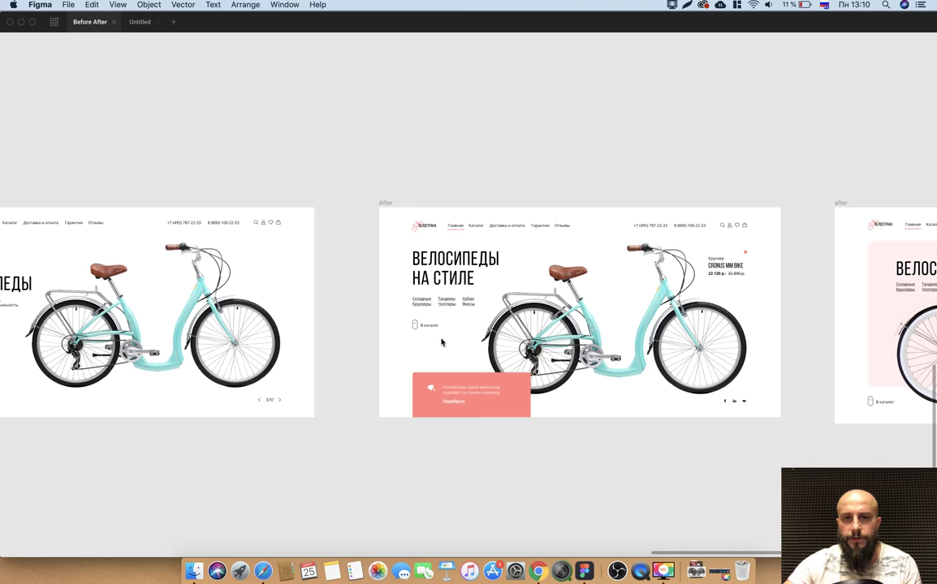
pyautogui.hscroll(6, 544, 470)
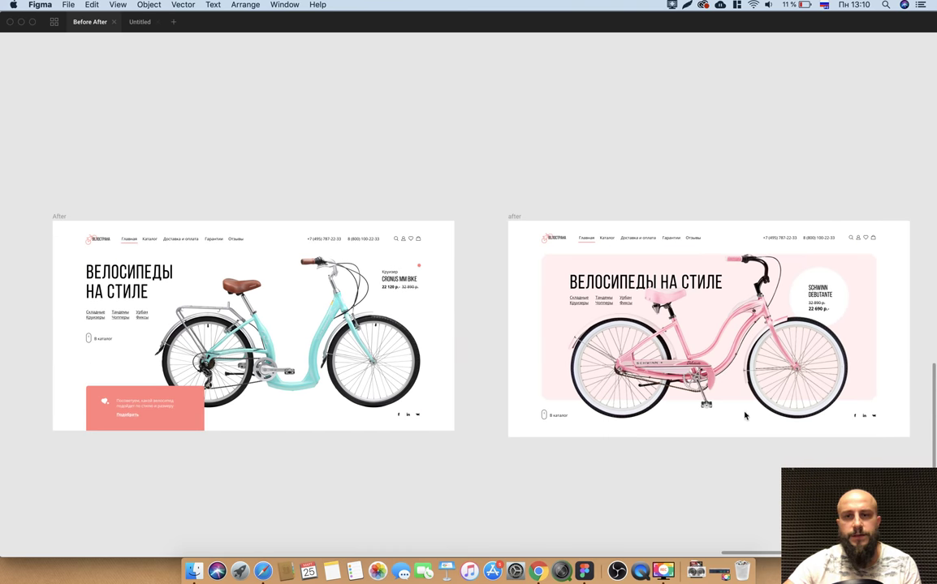
pyautogui.hscroll(3, 459, 409)
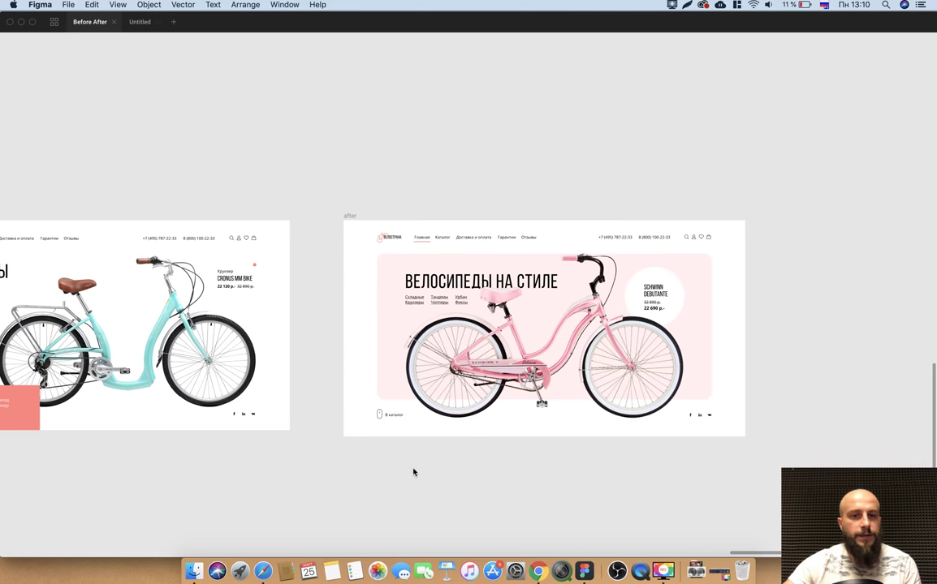
pyautogui.hscroll(-7, 412, 478)
pyautogui.hscroll(-3, 412, 479)
pyautogui.hscroll(-3, 413, 478)
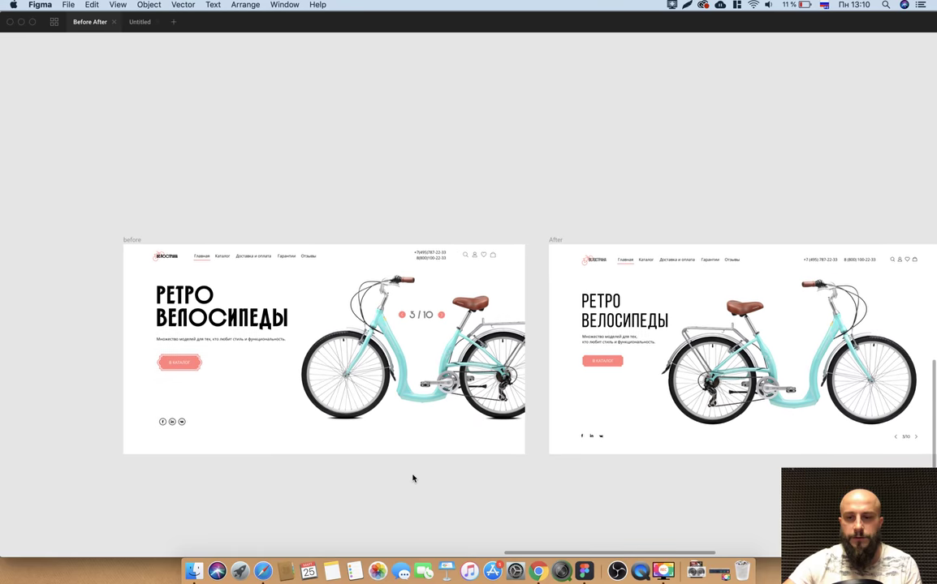